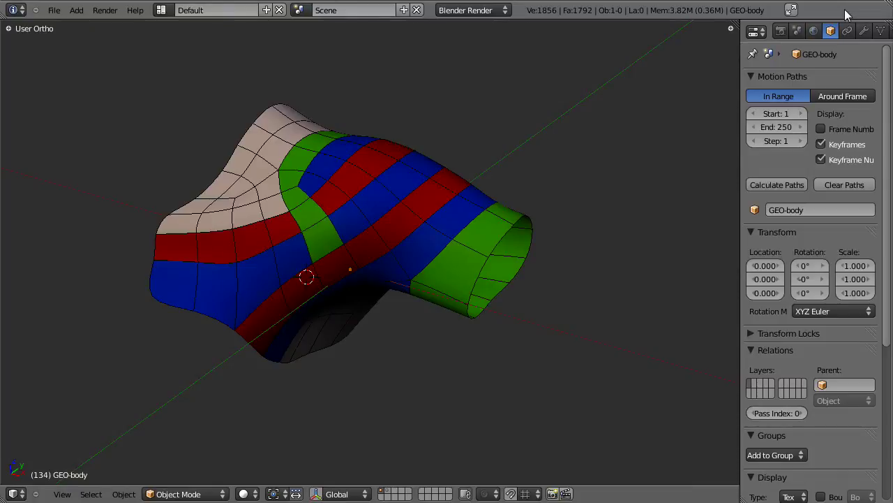
- Orbit, pan and zoom around the shoulder mesh to inspect it from every side
middle_drag(500, 248, 450, 320)
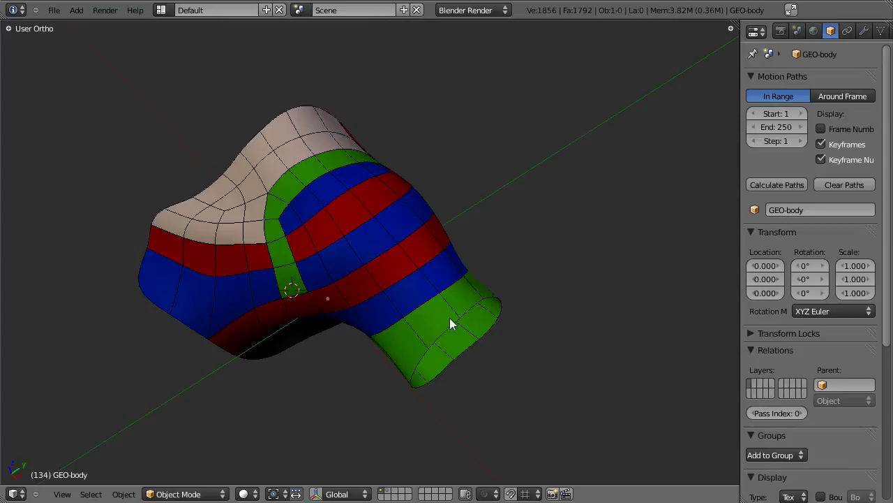
middle_drag(451, 349, 553, 207)
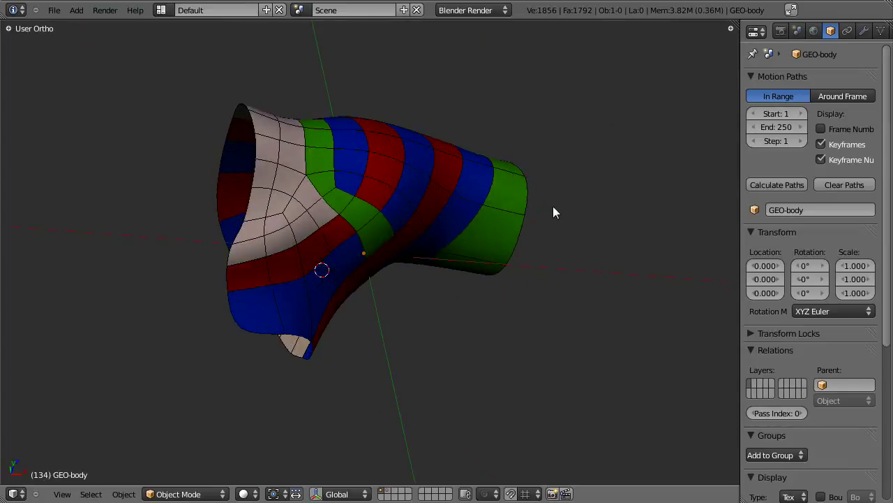
middle_drag(444, 170, 383, 273)
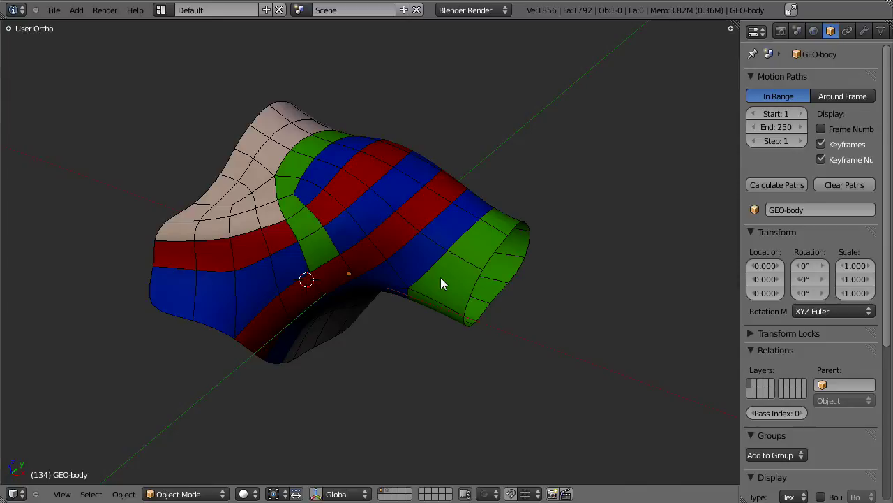
middle_drag(394, 251, 412, 261)
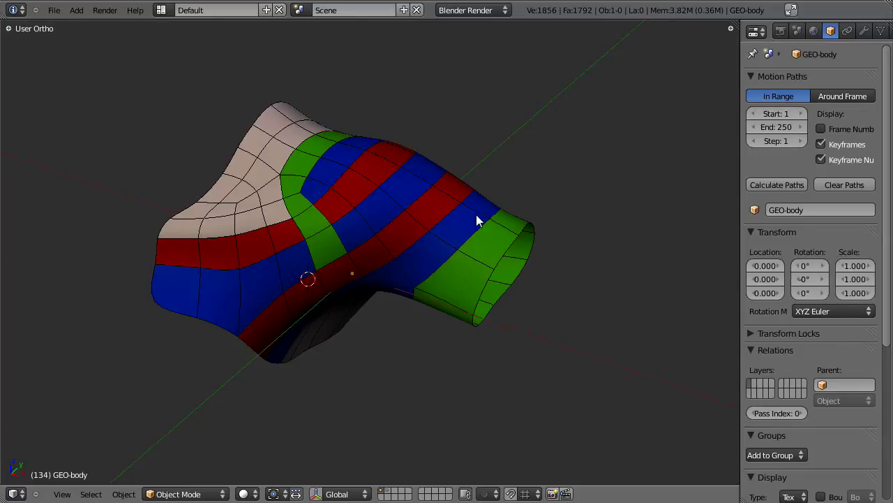
middle_drag(475, 227, 445, 204)
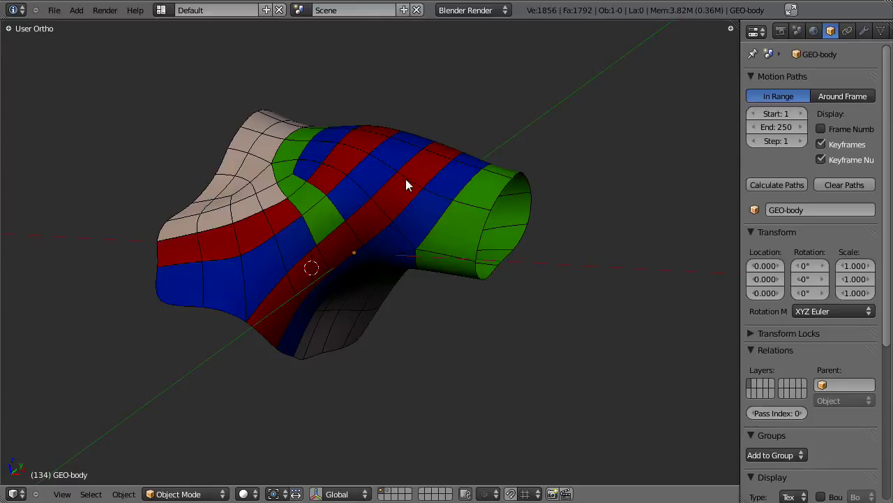
scroll(408, 222, up, 2)
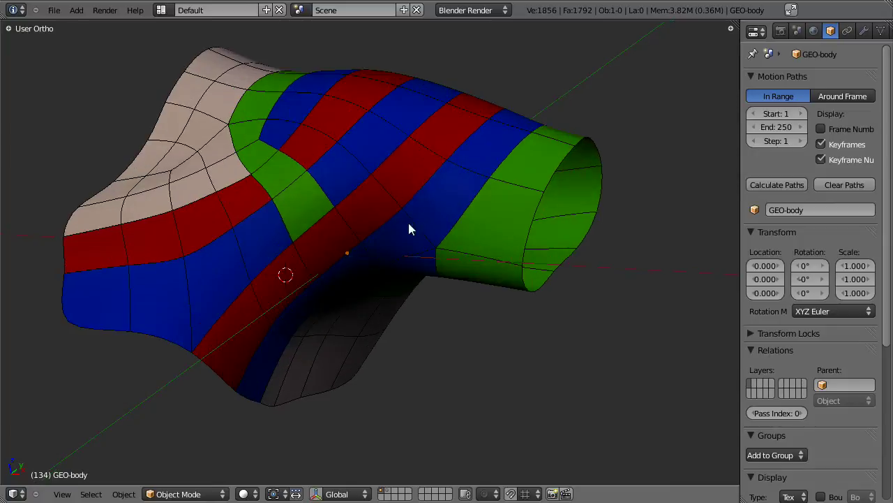
shift+middle_drag(387, 206, 400, 198)
scroll(415, 199, down, 4)
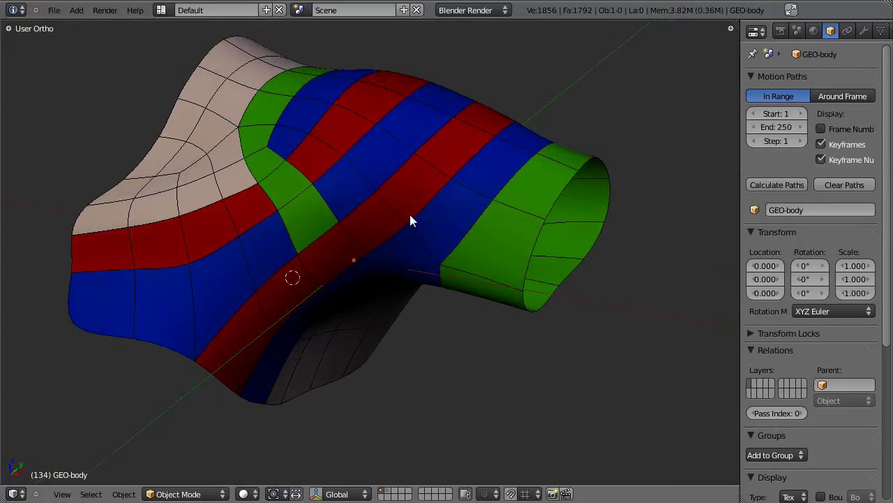
middle_drag(428, 276, 490, 247)
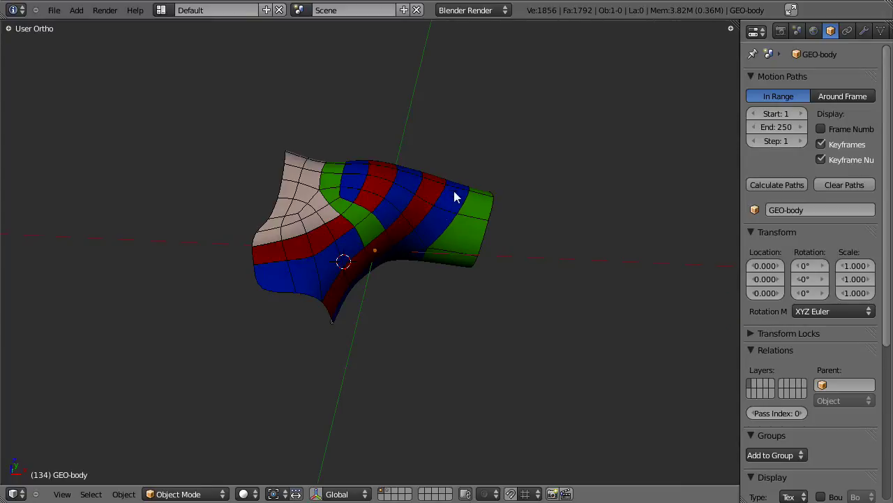
middle_drag(460, 208, 371, 306)
scroll(353, 290, up, 2)
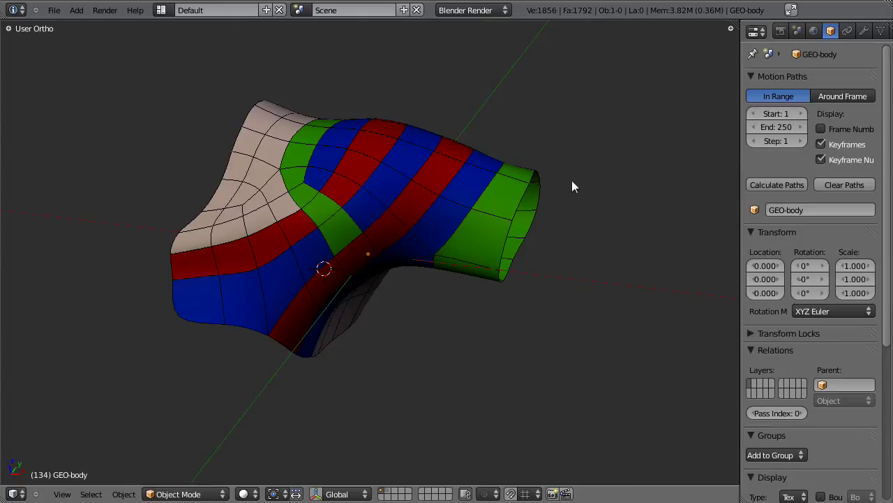
middle_drag(514, 164, 290, 351)
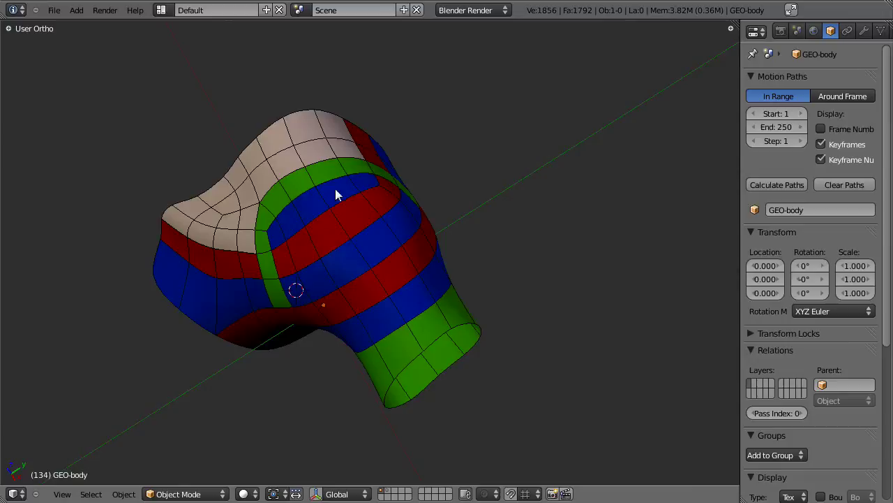
middle_drag(368, 273, 332, 317)
- Enter Edit Mode and trace the green face loop, selecting and clearing it twice
key(Tab)
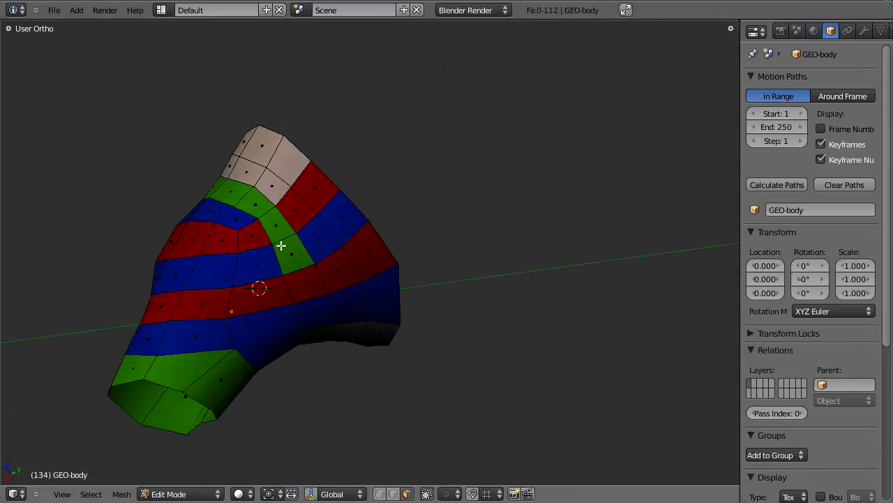
alt+right_click(278, 243)
middle_drag(278, 244, 299, 253)
key(a)
middle_drag(231, 197, 338, 238)
alt+right_click(331, 235)
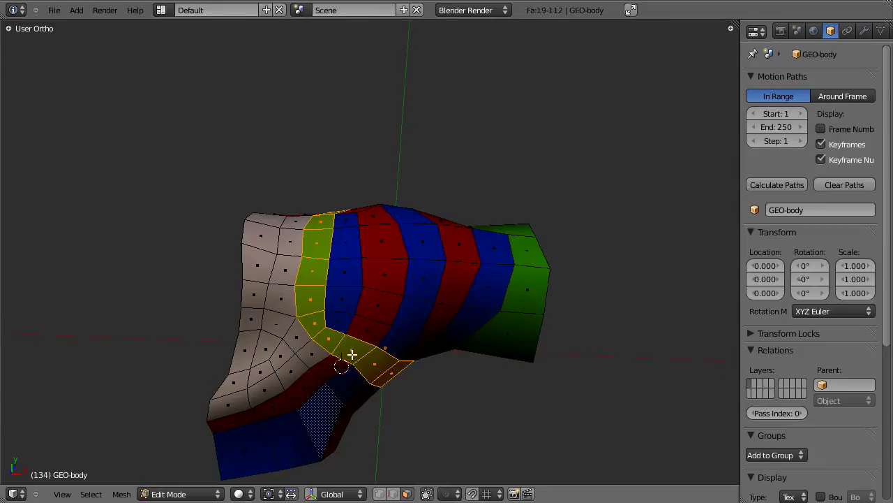
middle_drag(351, 356, 289, 414)
key(a)
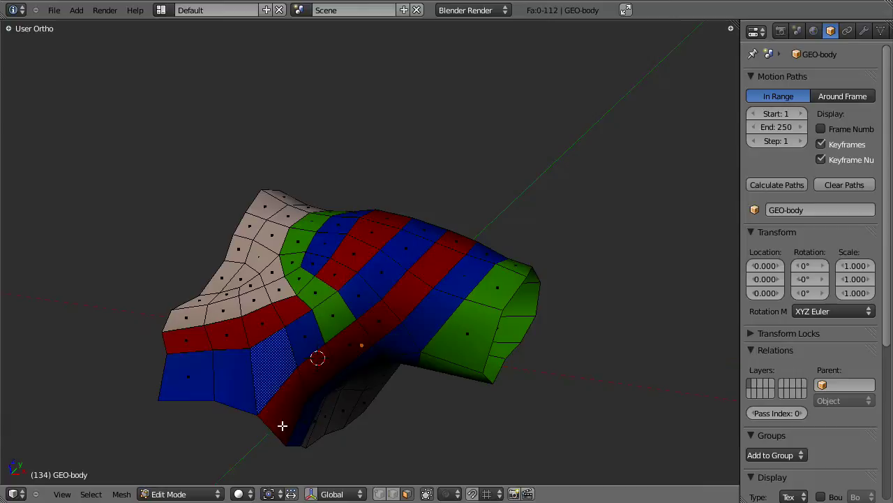
- Select and clear the red face loop, then orbit toward the pale armpit faces
alt+right_click(302, 384)
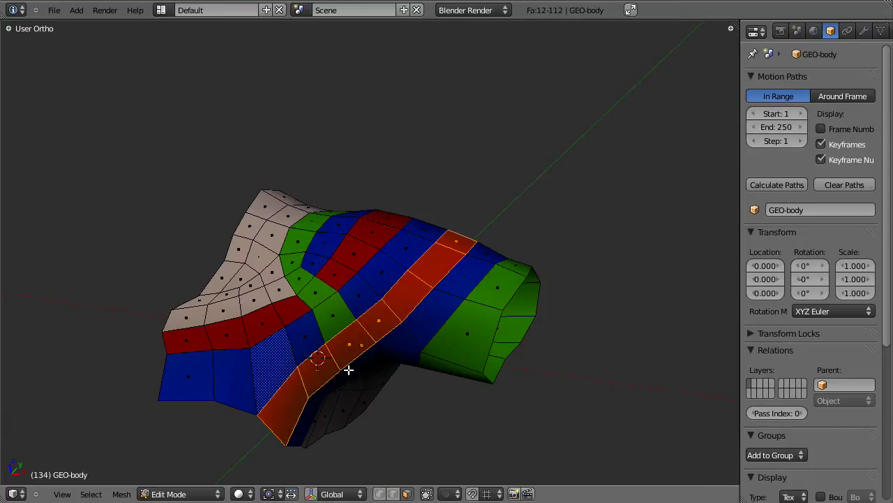
key(a)
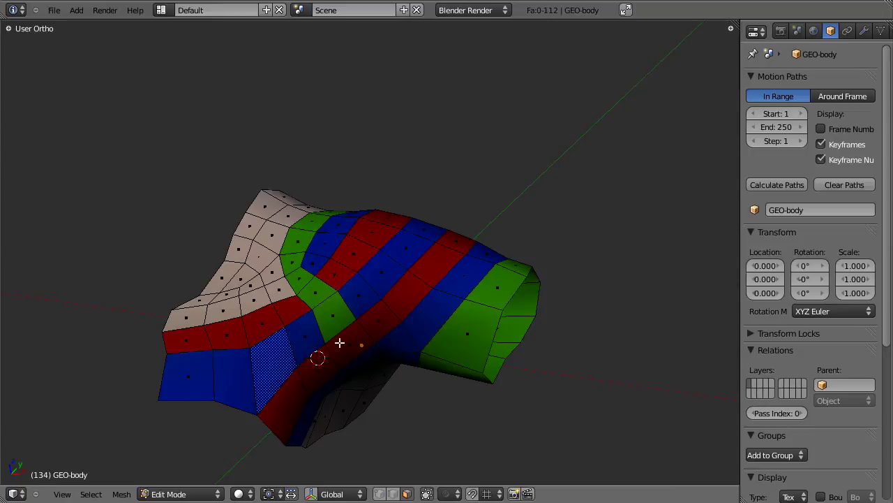
middle_drag(468, 266, 254, 339)
middle_drag(386, 312, 235, 286)
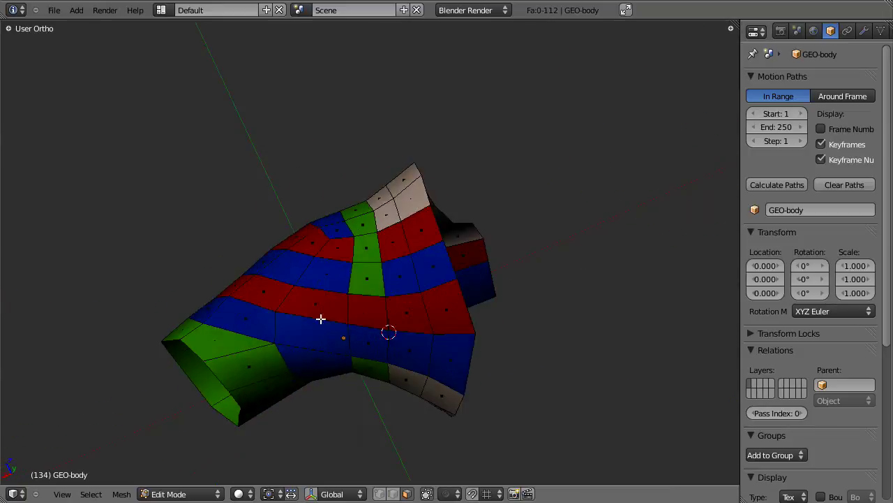
middle_drag(493, 343, 456, 295)
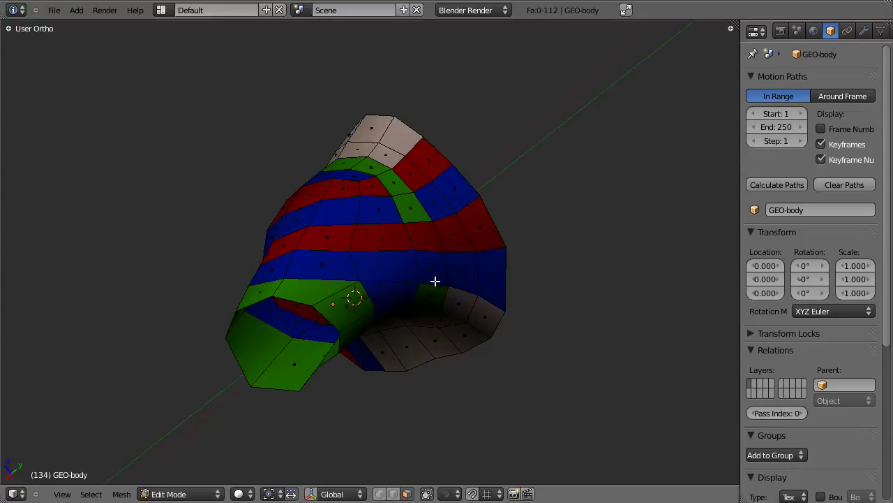
middle_drag(401, 290, 356, 310)
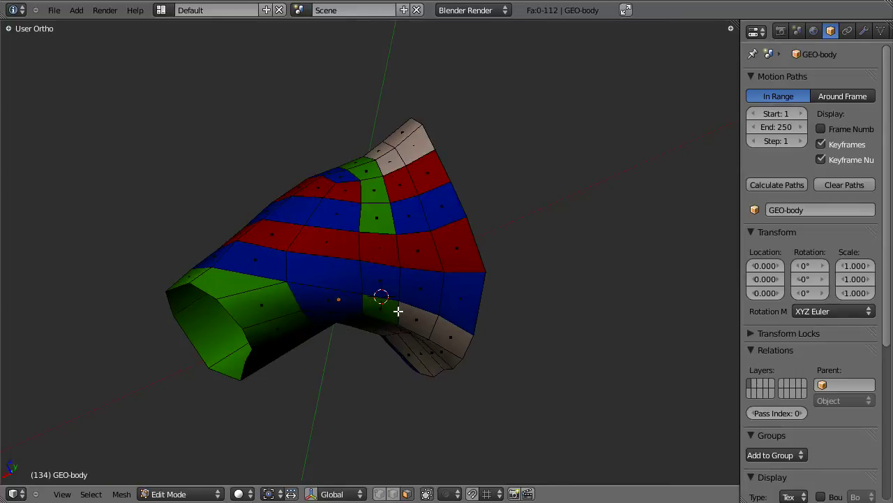
middle_drag(470, 358, 507, 298)
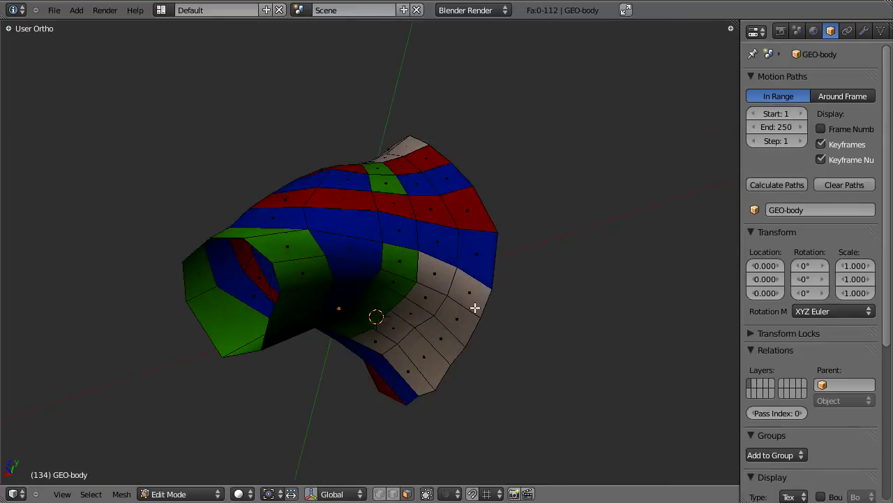
middle_drag(392, 325, 349, 312)
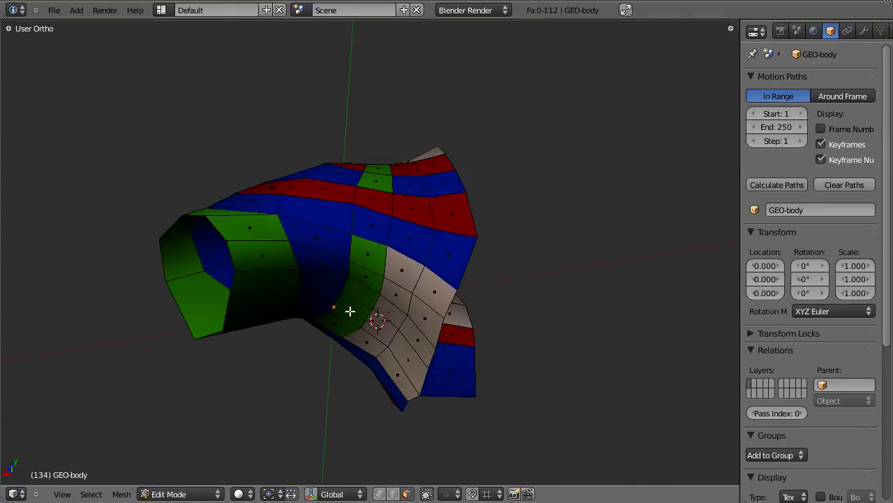
- Select a horizontal and a crossing face loop to show the flow, then deselect
alt+right_click(431, 248)
alt+shift+right_click(418, 282)
middle_drag(413, 302, 363, 315)
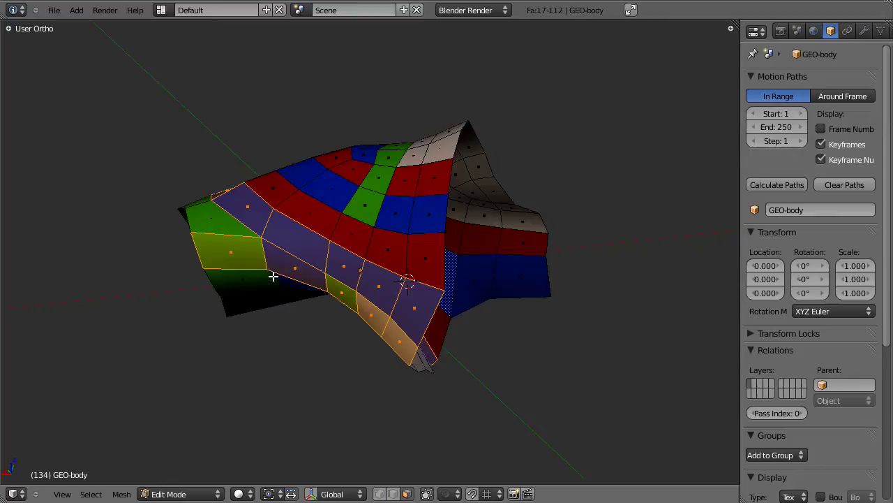
middle_drag(375, 277, 462, 296)
key(a)
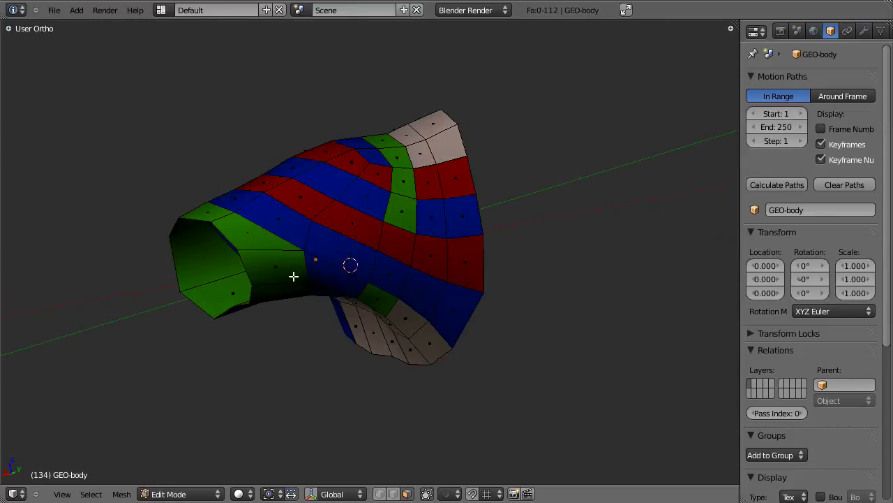
middle_drag(333, 271, 265, 265)
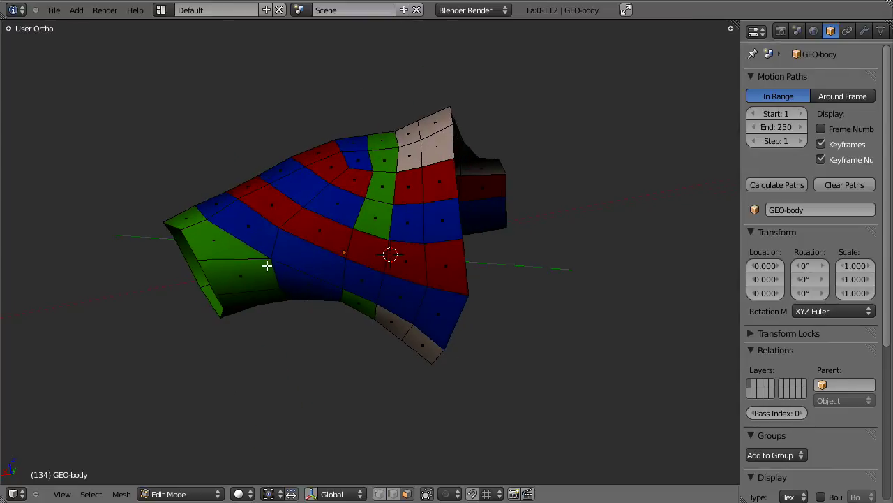
- Place a loop cut around the green tube end and cancel a second cut
drag(180, 213, 260, 301)
click(229, 265)
click(238, 265)
key(ctrl+r)
right_click(282, 272)
middle_drag(266, 291, 314, 352)
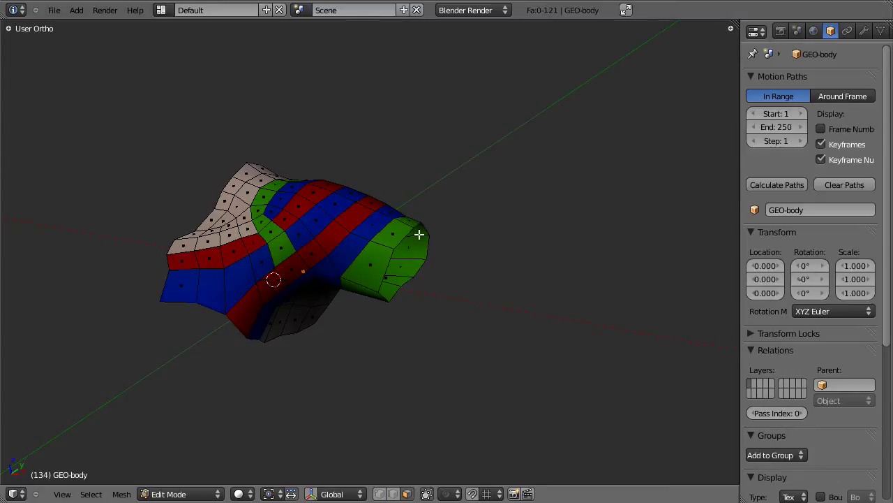
- Orbit down the arm tube and select the ring of green faces at its end
middle_drag(421, 233, 211, 333)
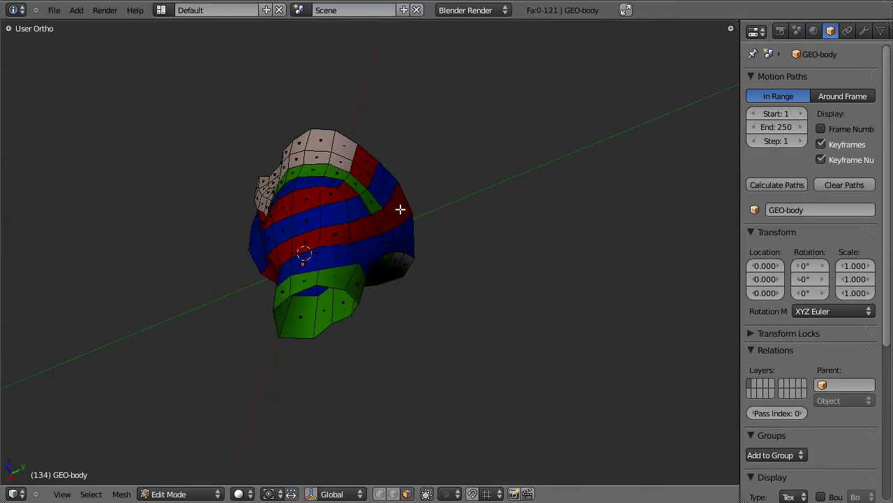
middle_drag(282, 266, 201, 214)
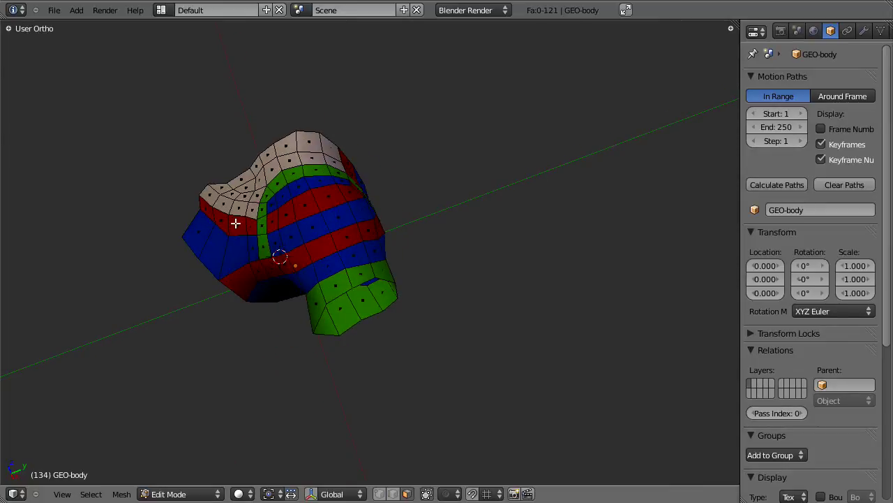
middle_drag(328, 191, 252, 284)
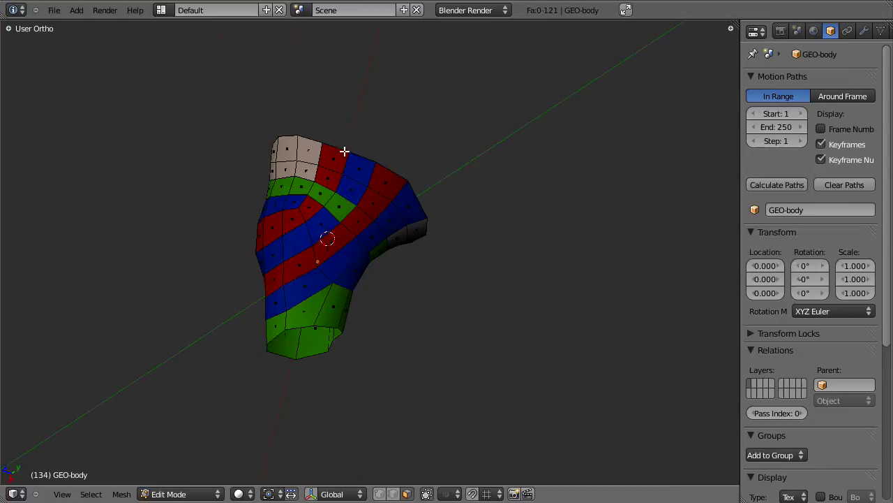
middle_drag(313, 324, 377, 246)
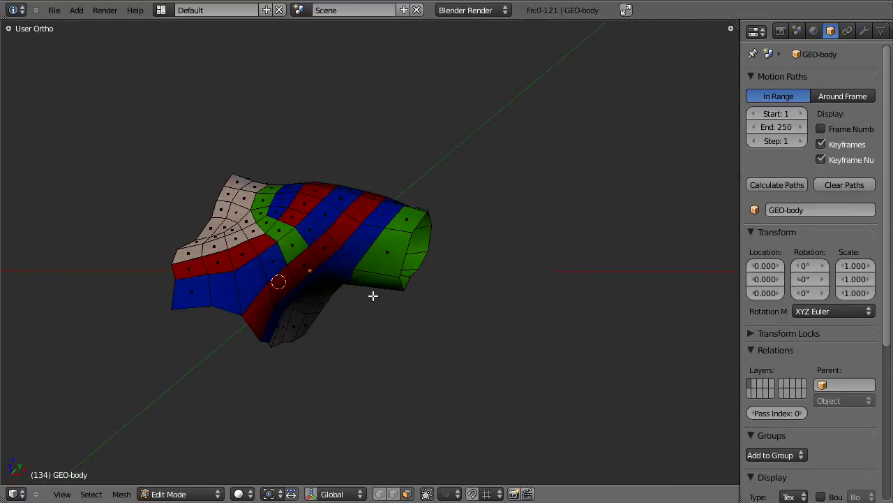
middle_drag(417, 187, 437, 216)
middle_drag(409, 256, 379, 311)
alt+right_click(385, 238)
middle_drag(414, 197, 244, 213)
- Add a second face loop to the selection, follow its path, then clear it
alt+shift+right_click(291, 238)
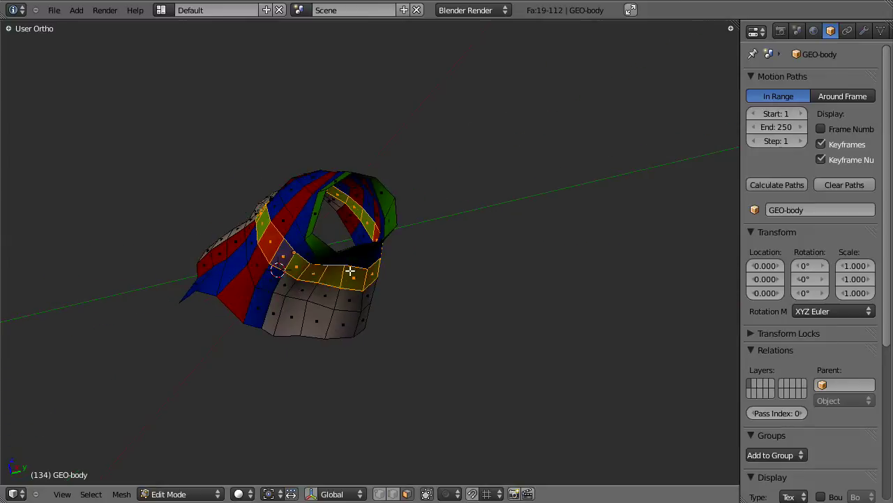
middle_drag(398, 202, 300, 314)
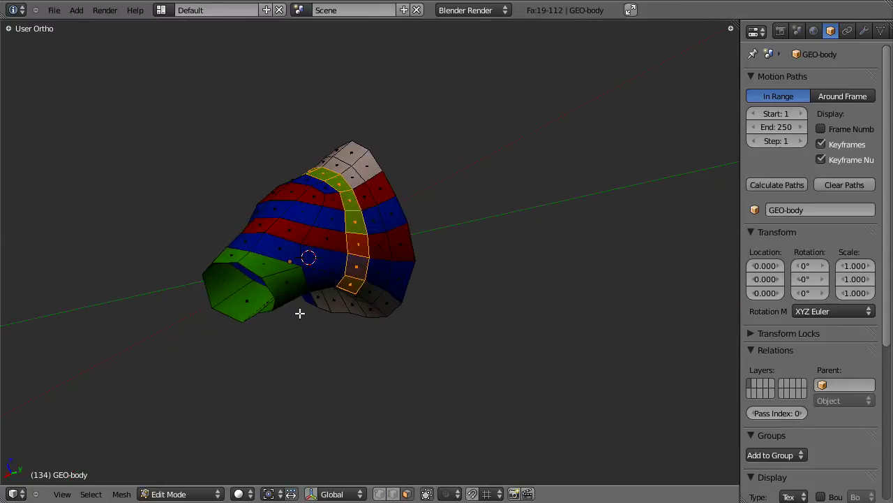
middle_drag(186, 267, 369, 239)
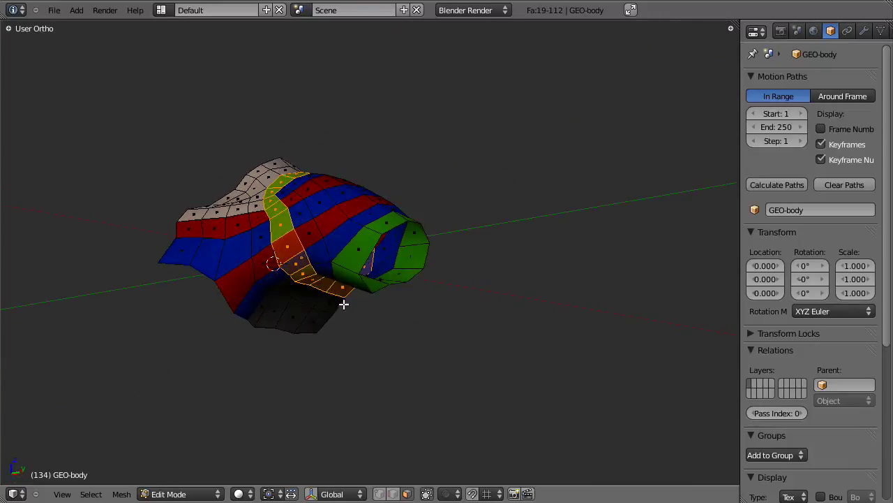
middle_drag(344, 304, 376, 273)
key(a)
- Select the red loop, a vertical loop and a horizontal red loop, then clear
alt+right_click(337, 222)
middle_drag(338, 222, 323, 353)
alt+right_click(356, 214)
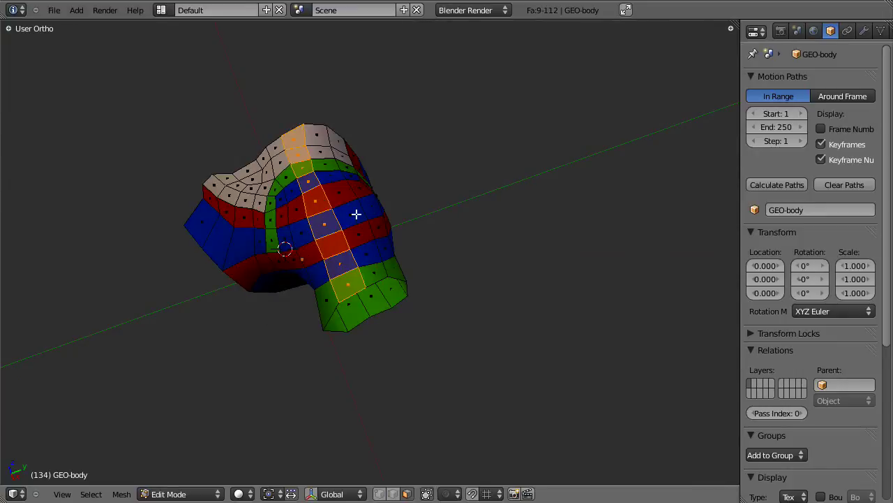
alt+right_click(319, 200)
middle_drag(454, 267, 321, 217)
key(a)
- Select a vertical loop, then a loop around the shoulder, following it to the green end
middle_drag(360, 256, 331, 224)
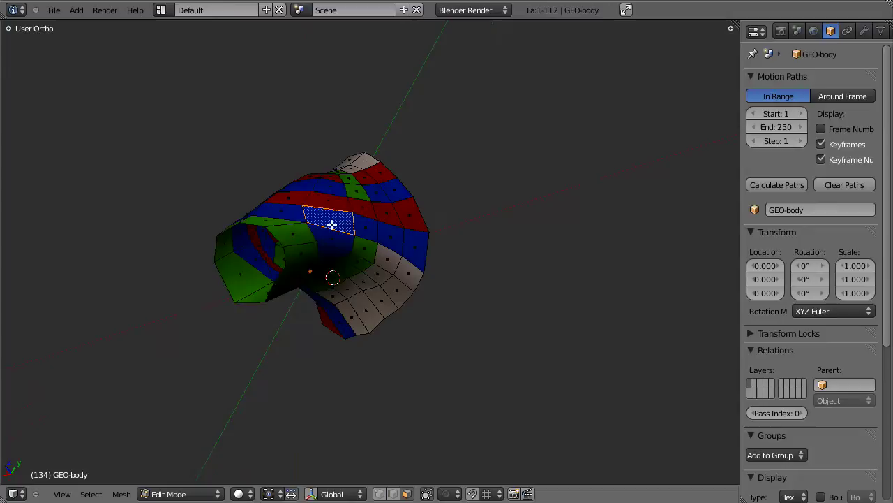
alt+shift+right_click(334, 228)
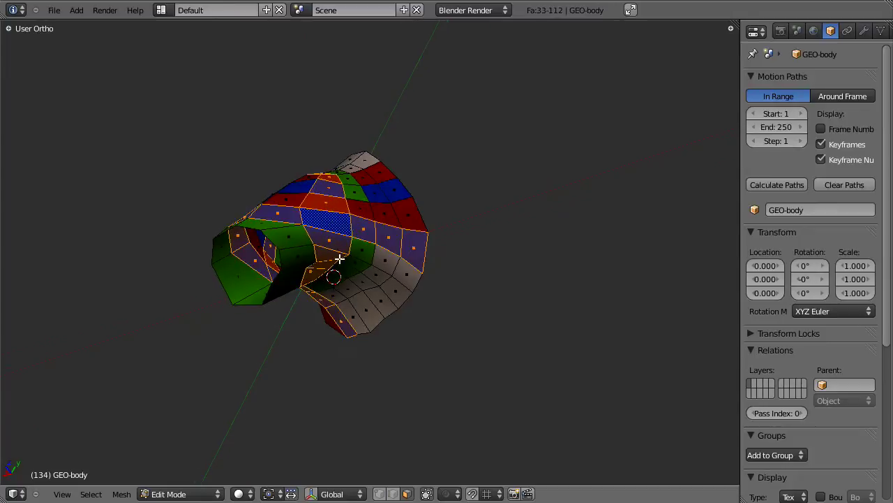
middle_drag(339, 259, 306, 168)
middle_drag(285, 306, 305, 276)
key(a)
alt+right_click(297, 298)
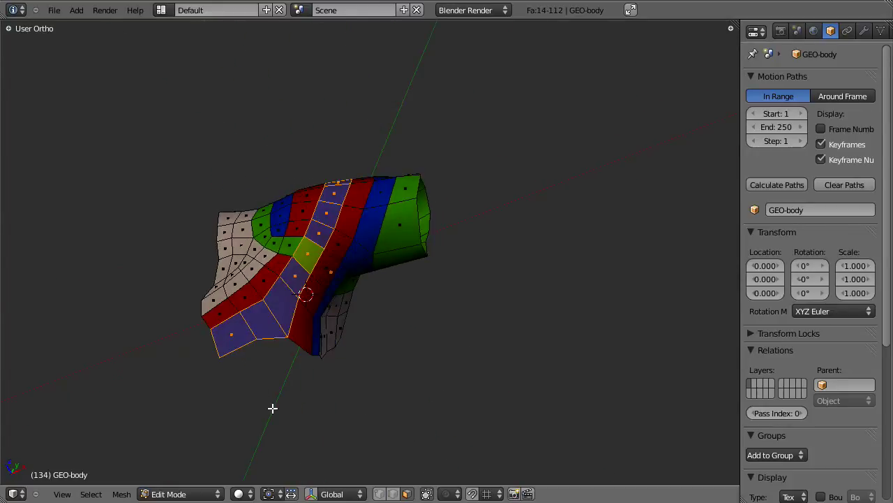
middle_drag(328, 340, 416, 94)
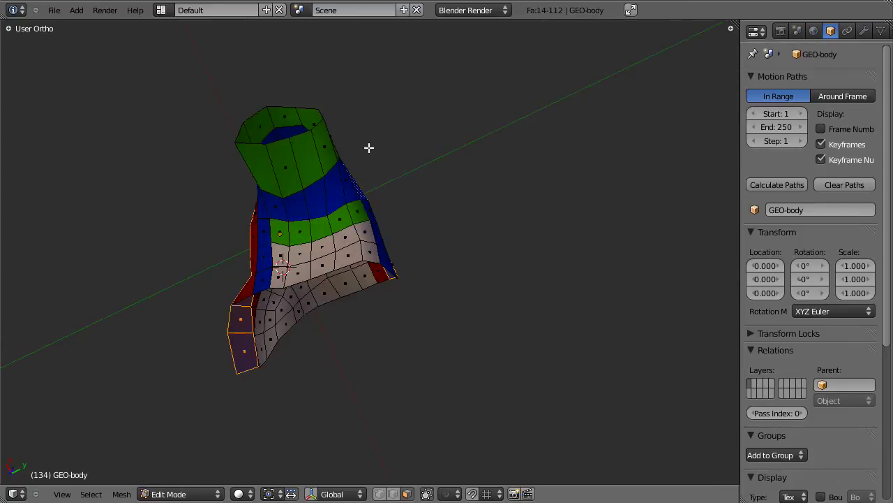
middle_drag(370, 148, 356, 301)
- Clear the face selection and switch to Vertex selection mode
key(a)
middle_drag(296, 259, 220, 261)
key(ctrl+Tab)
click(255, 247)
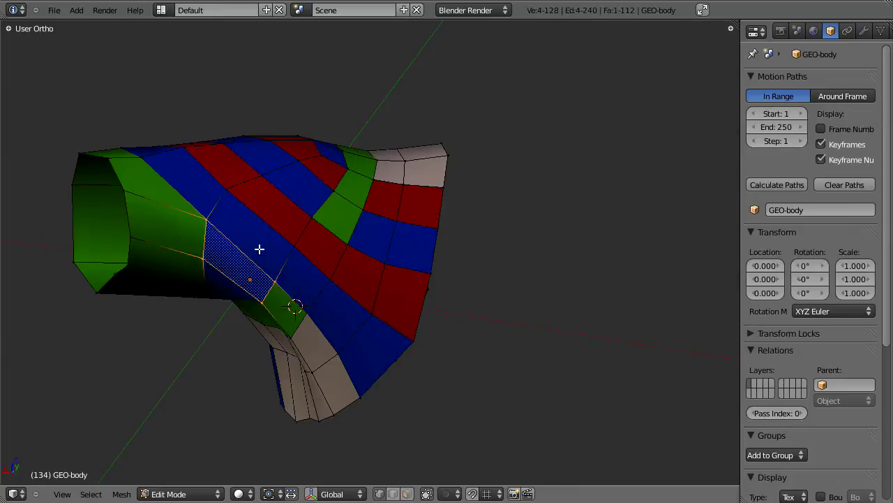
- Select vertices near the pole and test a Y-axis move without applying it
right_click(205, 231)
ctrl+right_click(214, 179)
middle_drag(213, 179, 154, 209)
key(g)
key(y)
key(Escape)
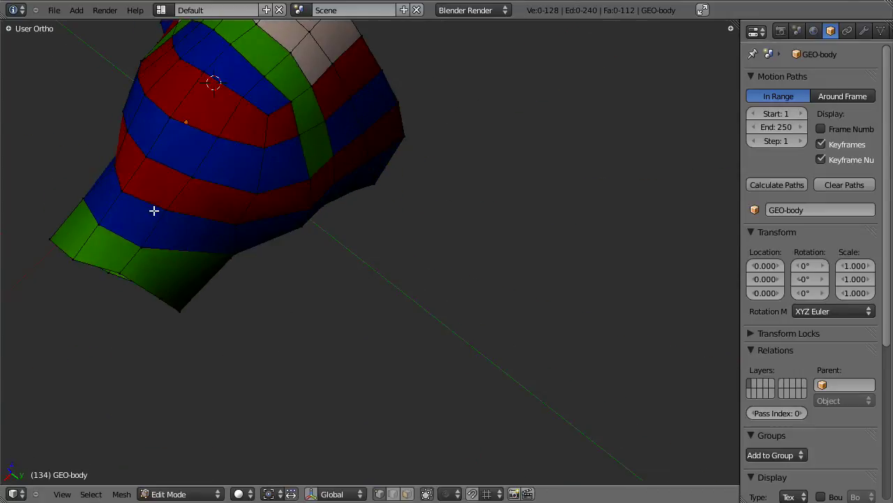
- Select a single face's vertices, test moving it, cancel, and deselect everything
right_click(154, 210)
ctrl+shift+right_click(208, 176)
middle_drag(229, 306, 95, 189)
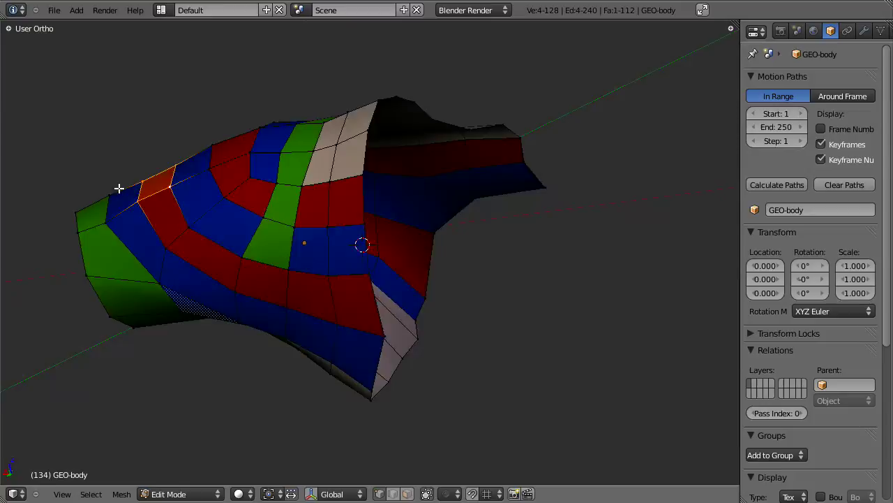
key(g)
key(Escape)
key(a)
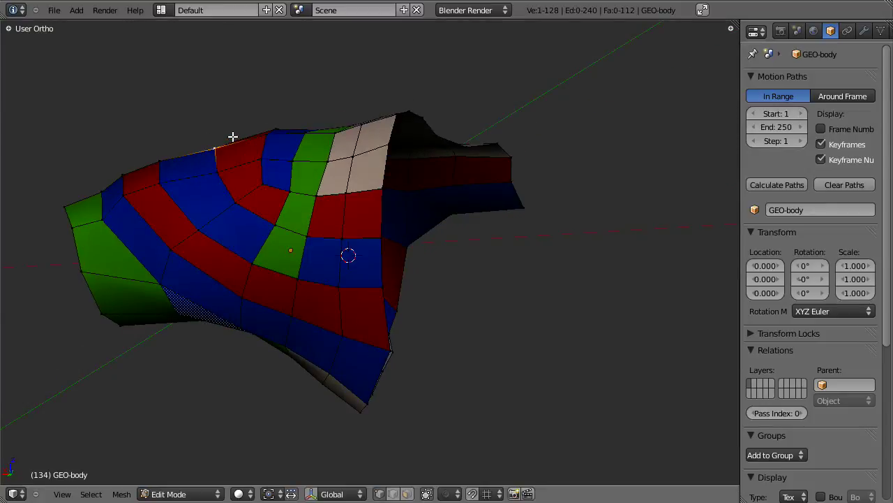
- Test-move two adjacent faces, pick a pole vertex, deselect, then frame the mesh from the front
shift+right_click(264, 151)
shift+right_click(229, 167)
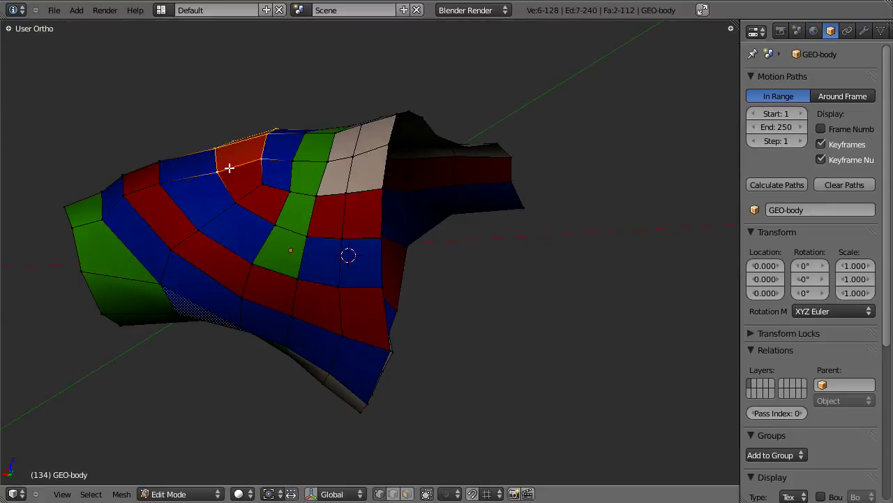
middle_drag(229, 168, 211, 151)
key(g)
key(Escape)
right_click(231, 180)
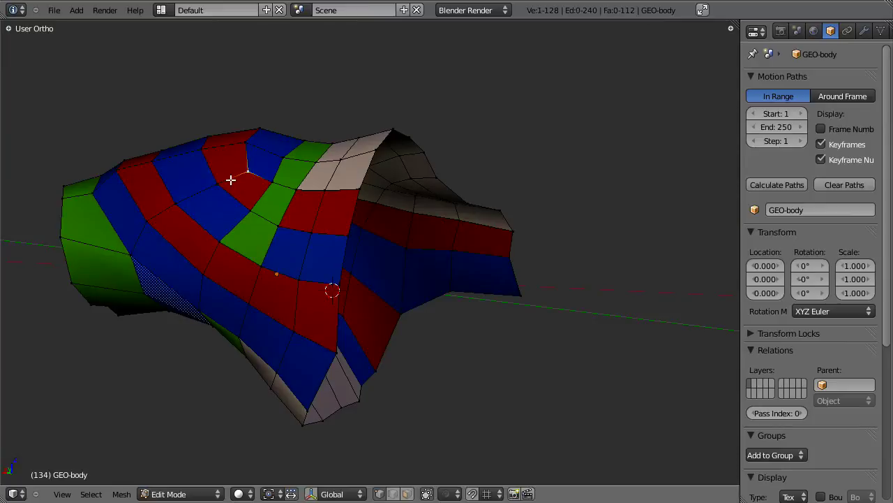
middle_drag(80, 323, 455, 241)
key(a)
key(KP_1)
key(Home)
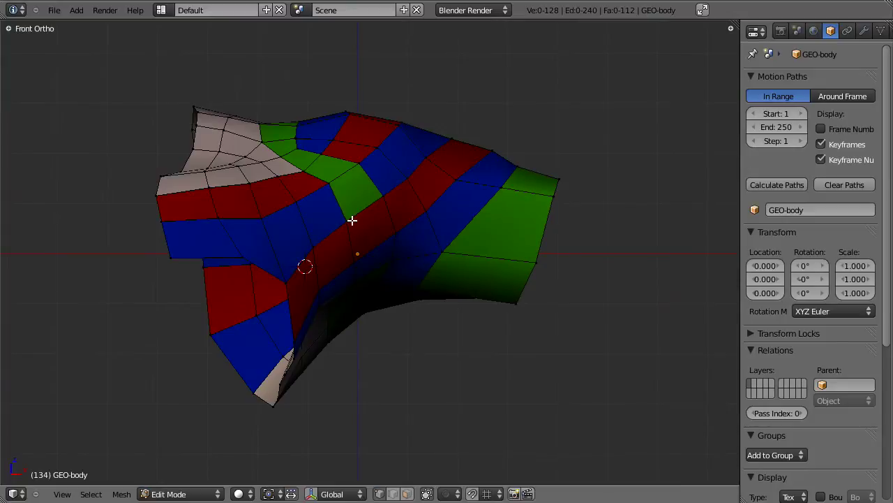
key(ctrl+Tab)
click(345, 271)
alt+right_click(366, 206)
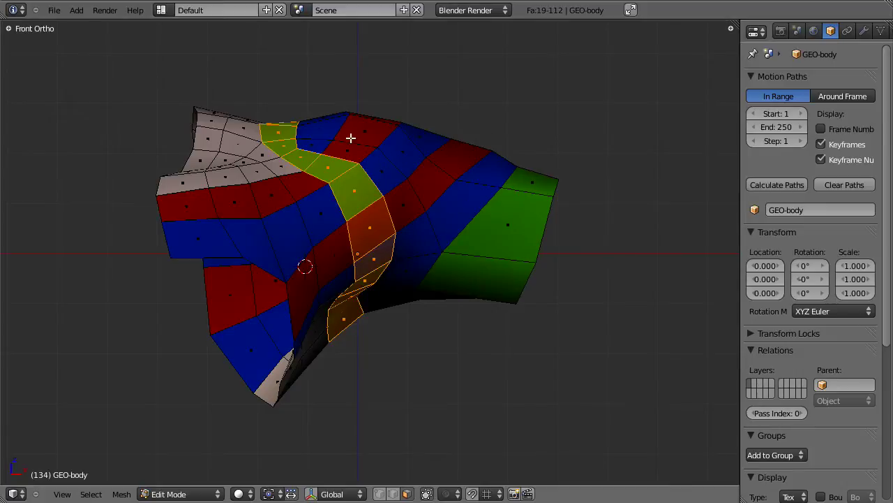
key(z)
key(b)
mouse_move(349, 107)
mouse_down()
mouse_move(469, 189)
mouse_move(558, 307)
mouse_up()
key(z)
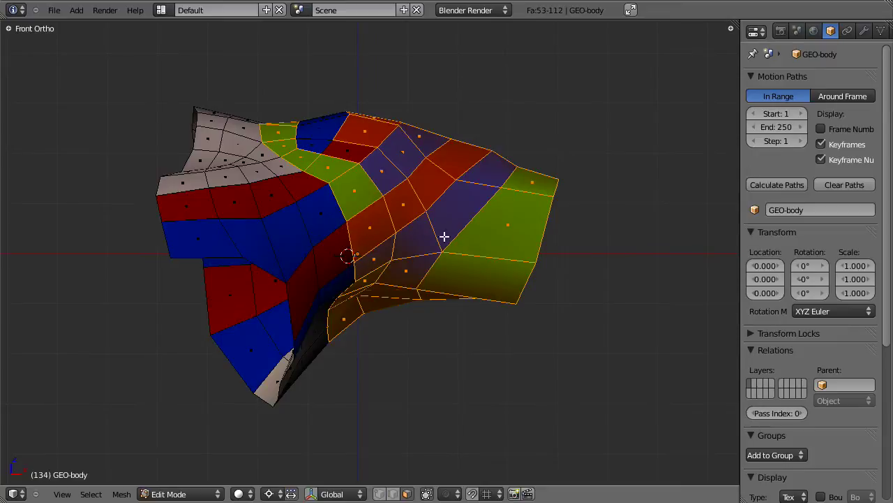
shift+right_click(338, 154)
shift+right_click(313, 149)
shift+right_click(339, 130)
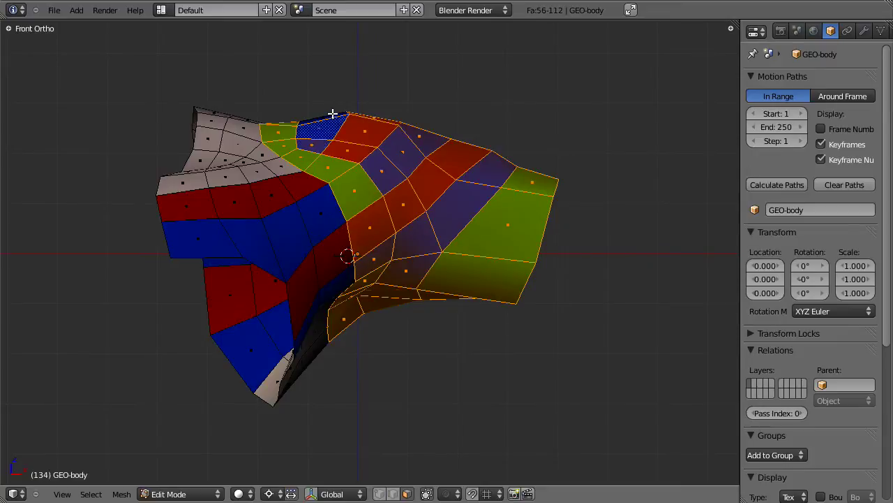
key(z)
key(b)
drag(311, 109, 349, 151)
key(z)
key(r)
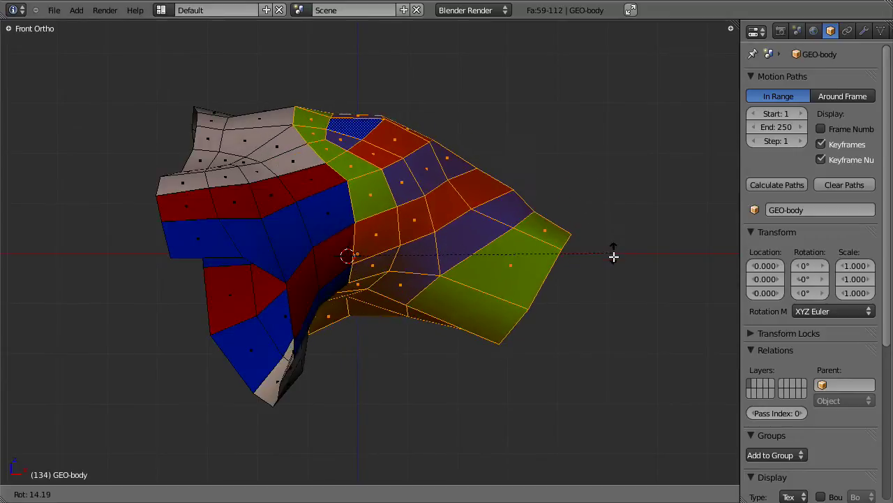
click(392, 274)
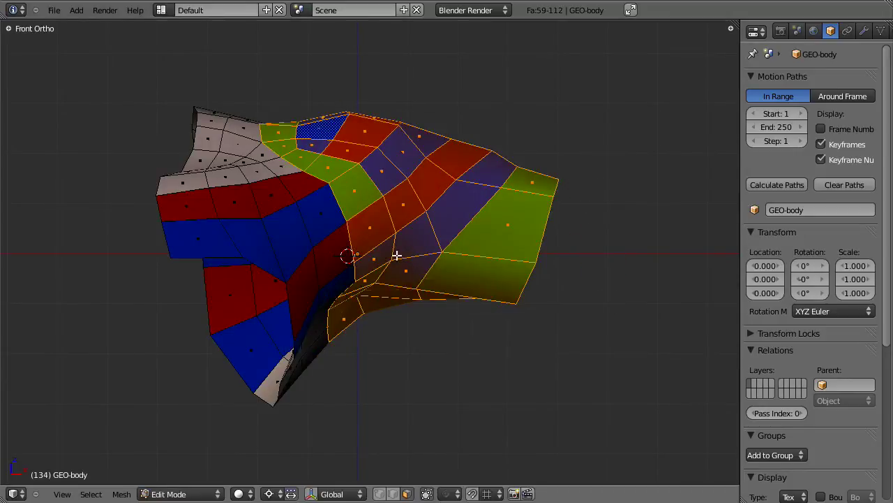
alt+right_click(374, 253)
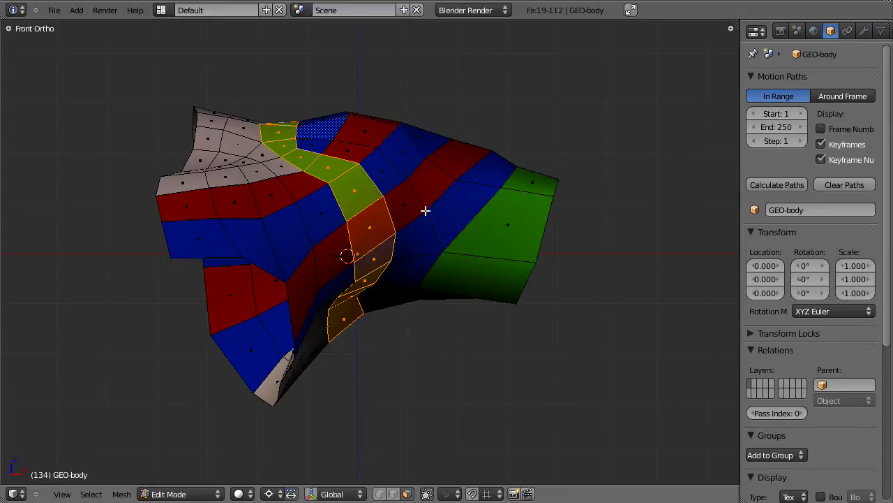
key(ctrl+z)
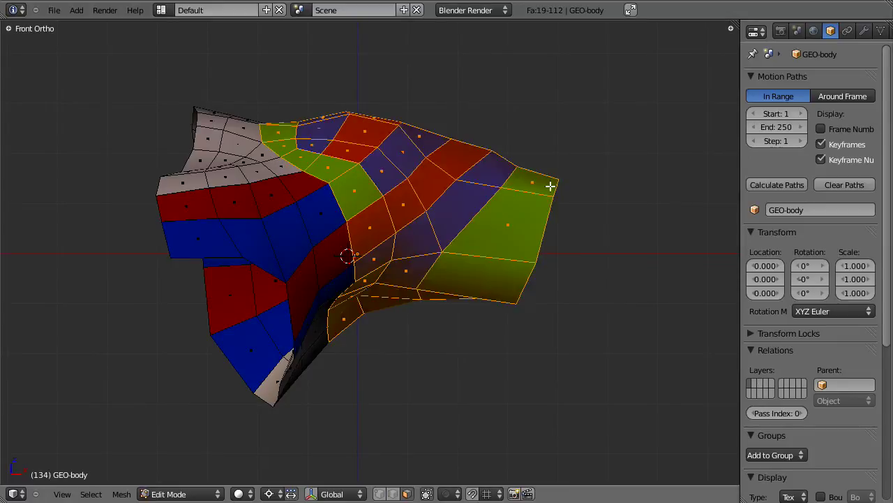
key(r)
click(563, 256)
alt+right_click(377, 213)
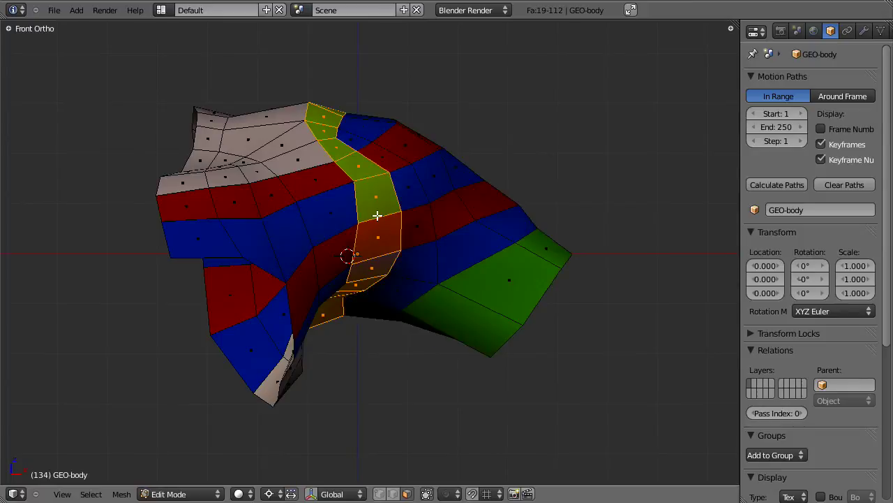
key(r)
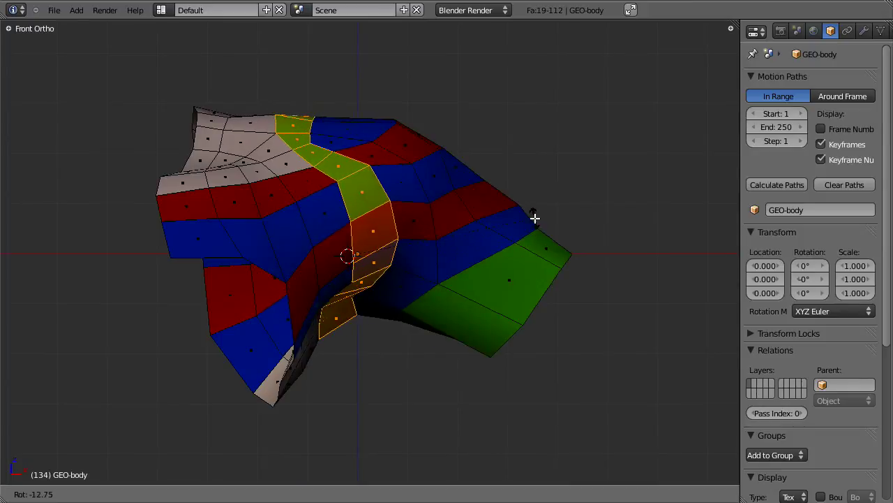
click(520, 223)
key(a)
key(ctrl+Tab)
click(389, 158)
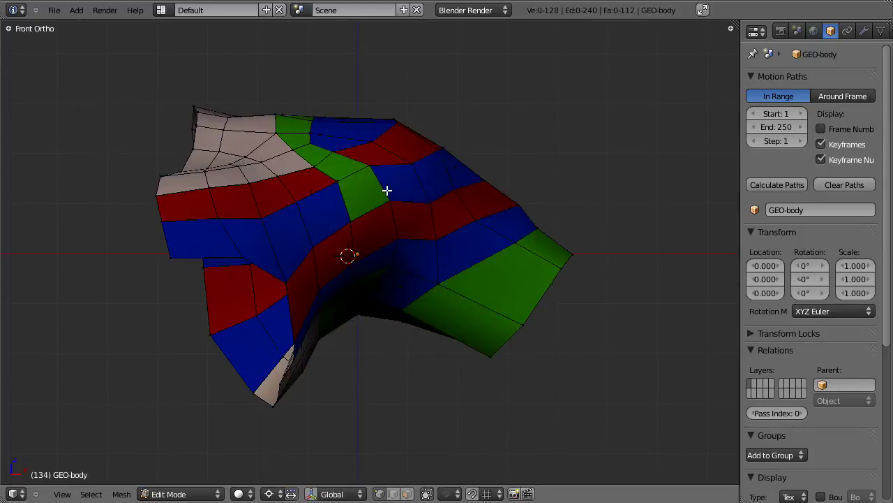
alt+right_click(387, 190)
key(r)
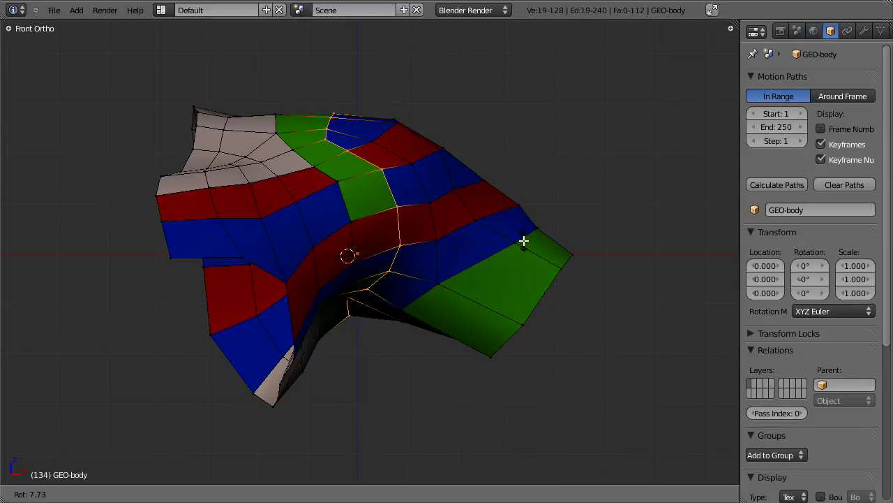
click(524, 241)
key(Tab)
scroll(454, 252, down, 3)
key(Tab)
scroll(408, 238, up, 2)
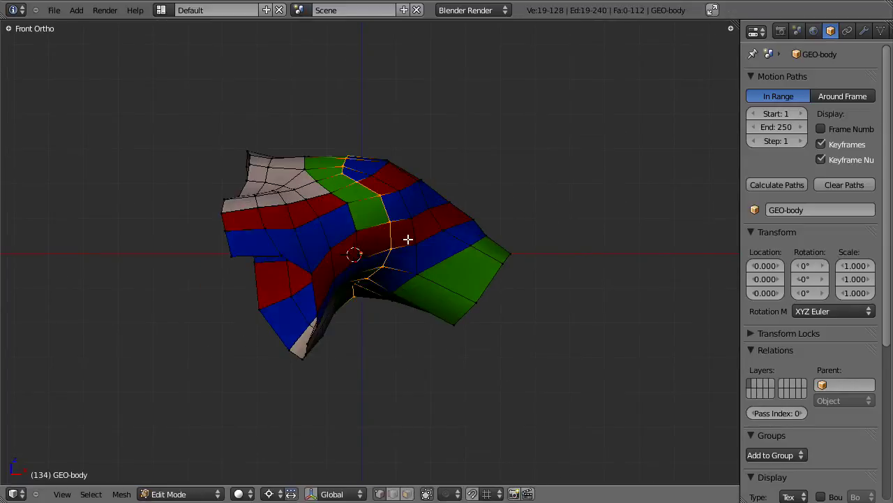
key(ctrl+z)
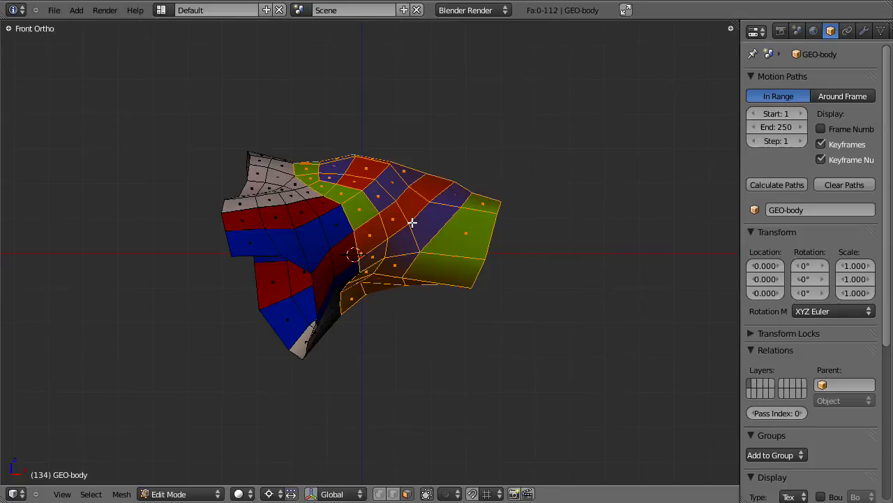
key(a)
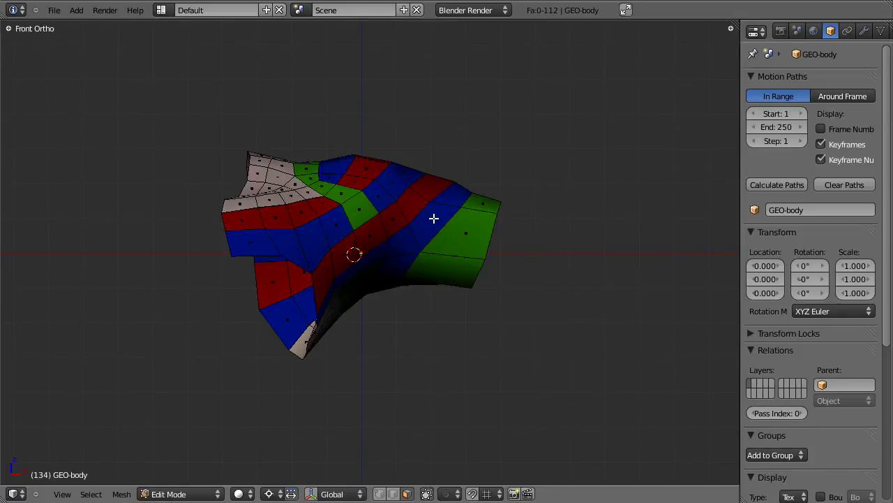
scroll(434, 218, up, 2)
middle_drag(400, 273, 351, 256)
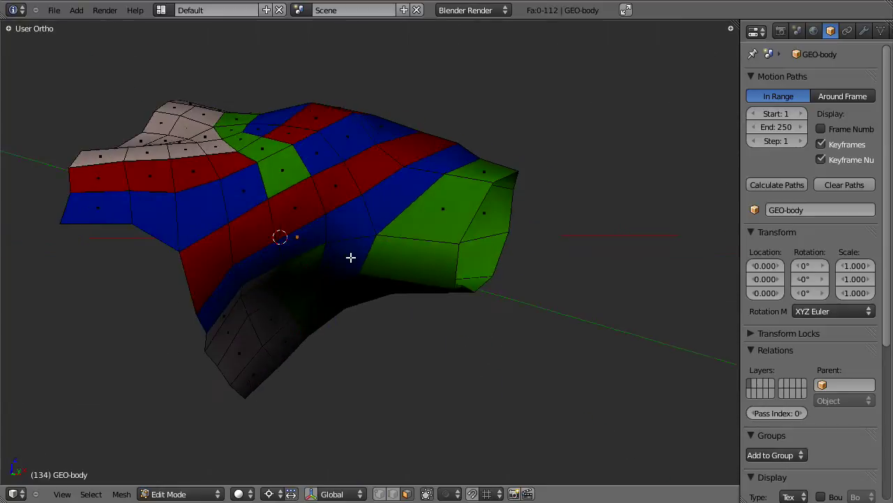
key(ctrl+Tab)
key(Escape)
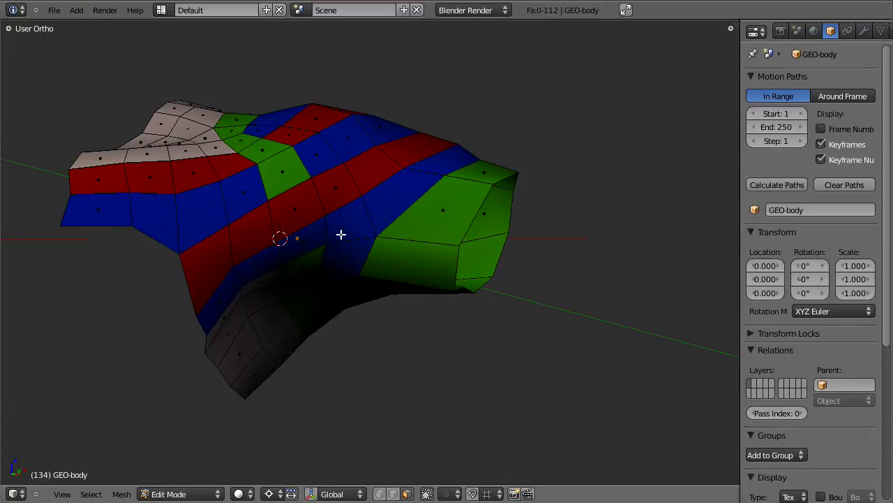
key(a)
key(ctrl+Tab)
click(253, 187)
key(a)
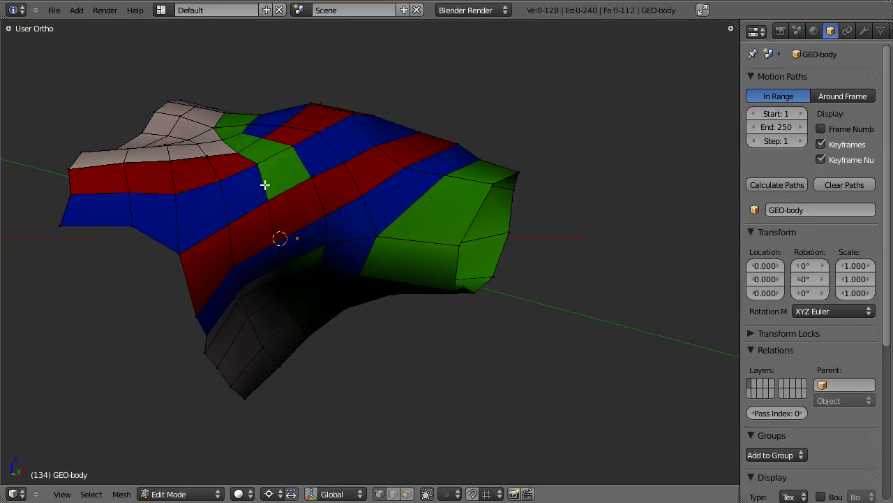
alt+right_click(264, 184)
alt+shift+right_click(239, 191)
alt+shift+right_click(303, 170)
middle_drag(302, 208, 303, 317)
key(a)
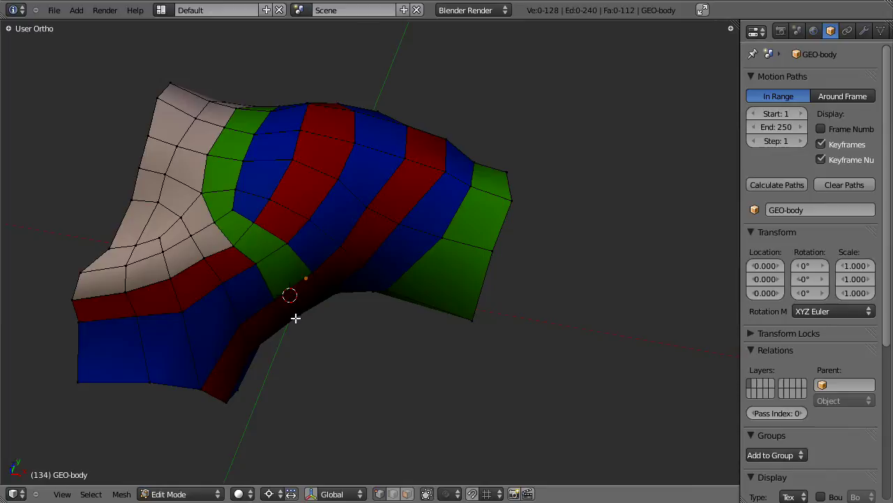
middle_drag(322, 324, 314, 342)
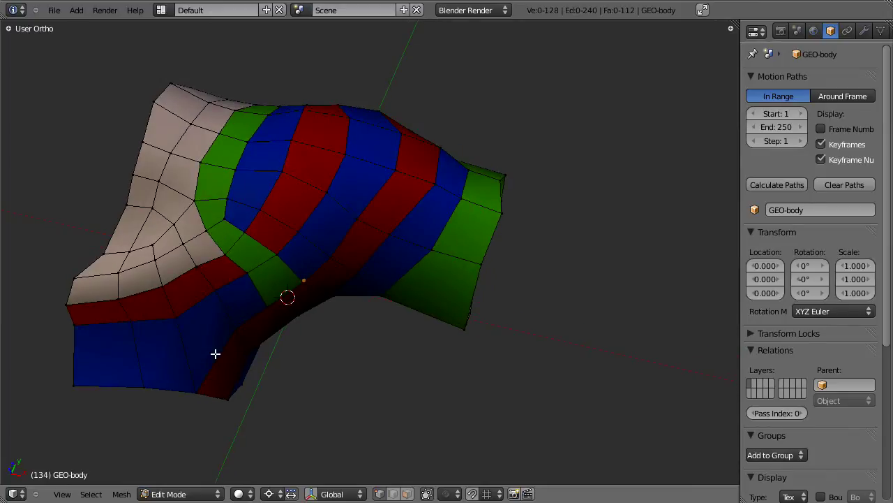
right_click(443, 175)
middle_drag(552, 151, 450, 323)
middle_drag(431, 281, 409, 253)
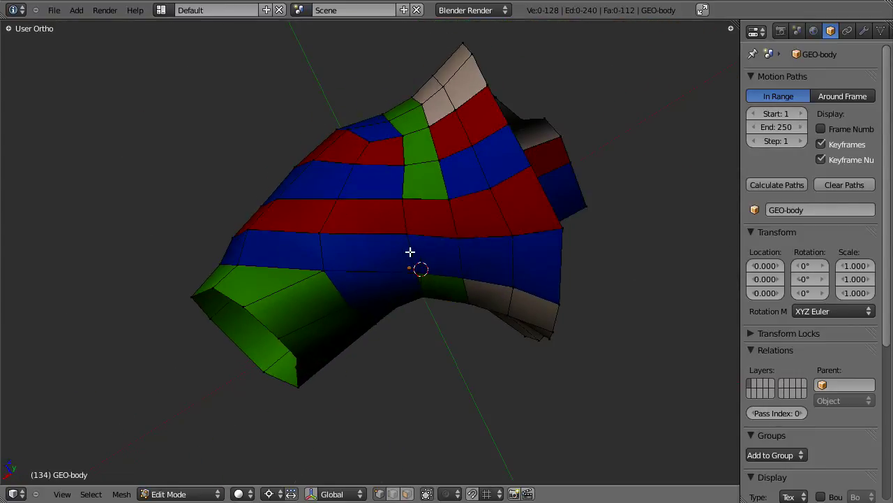
alt+right_click(409, 253)
alt+shift+right_click(461, 253)
alt+shift+right_click(523, 247)
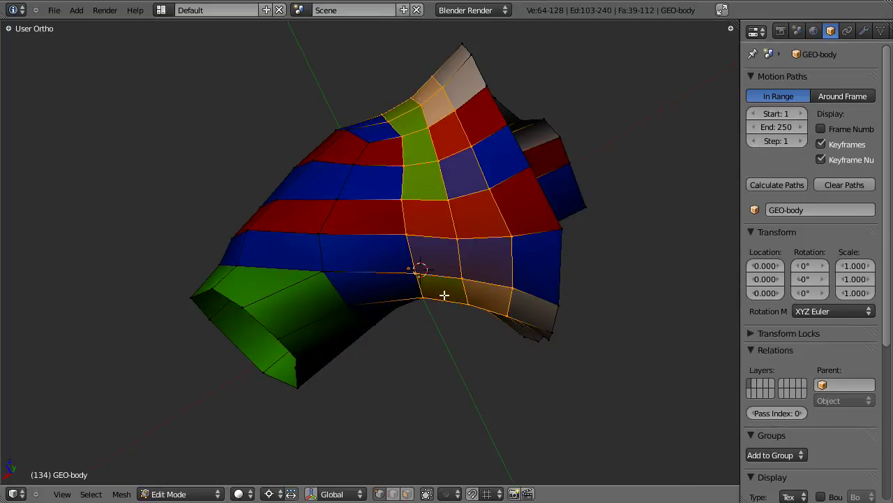
key(a)
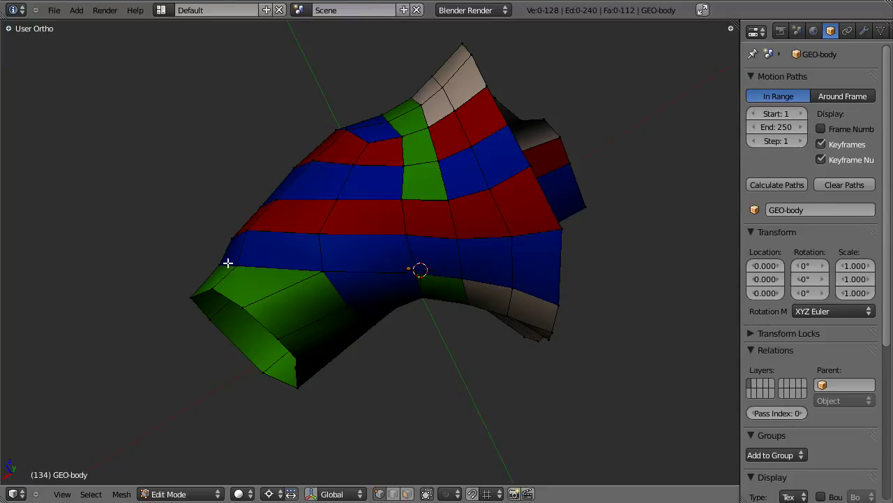
key(ctrl+KP_1)
- In wireframe, box-select the left part of the shoulder mesh
shift+middle_drag(425, 365, 249, 264)
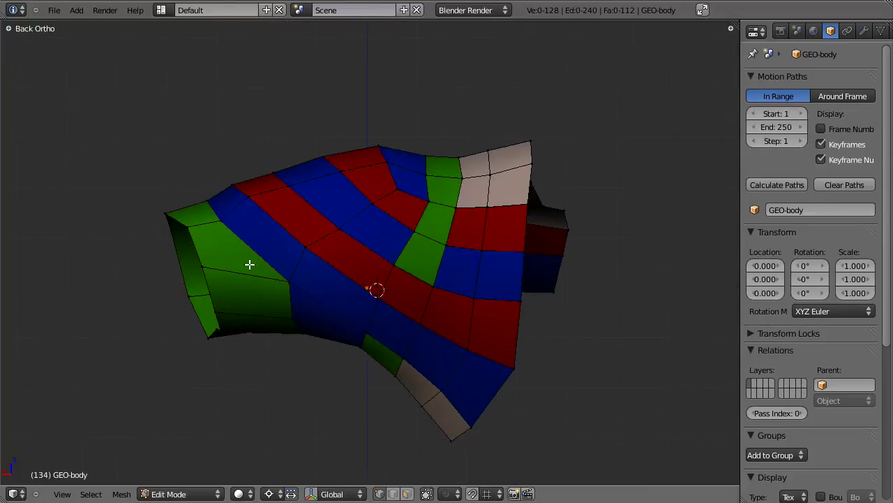
alt+right_click(335, 263)
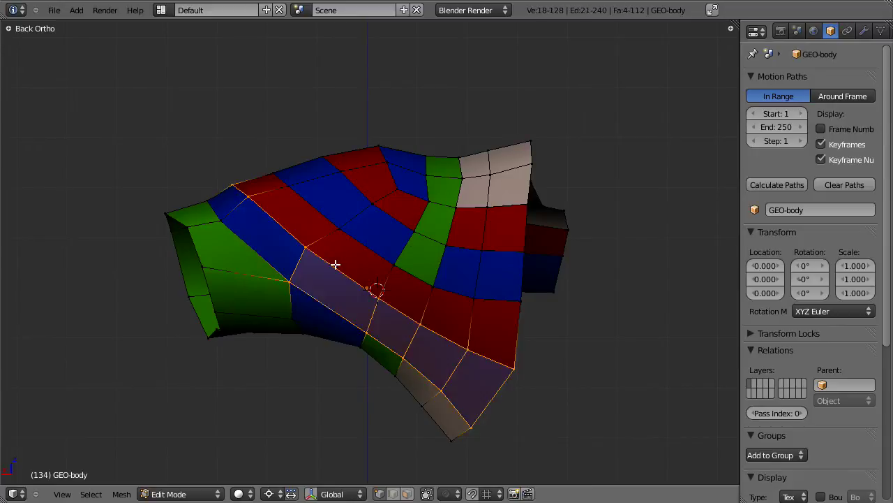
key(a)
key(z)
key(b)
drag(41, 135, 427, 231)
key(b)
drag(127, 134, 340, 400)
key(z)
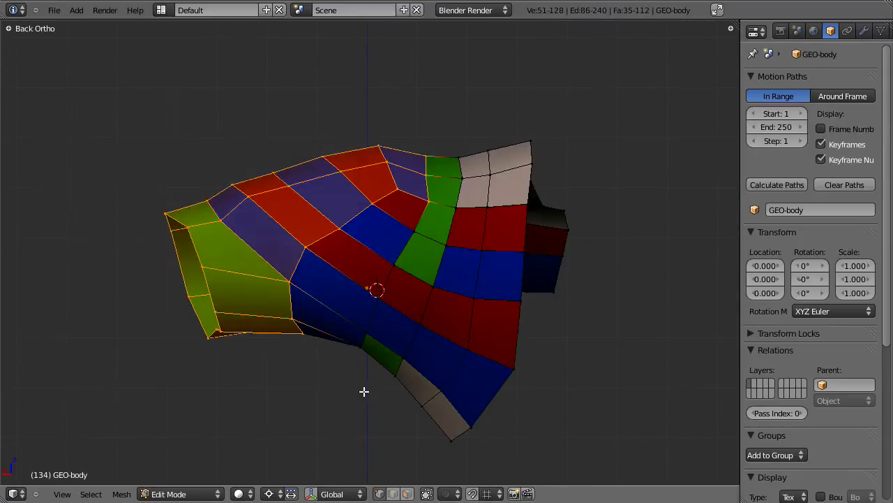
- Rotate the selected left section downward and reposition it
key(r)
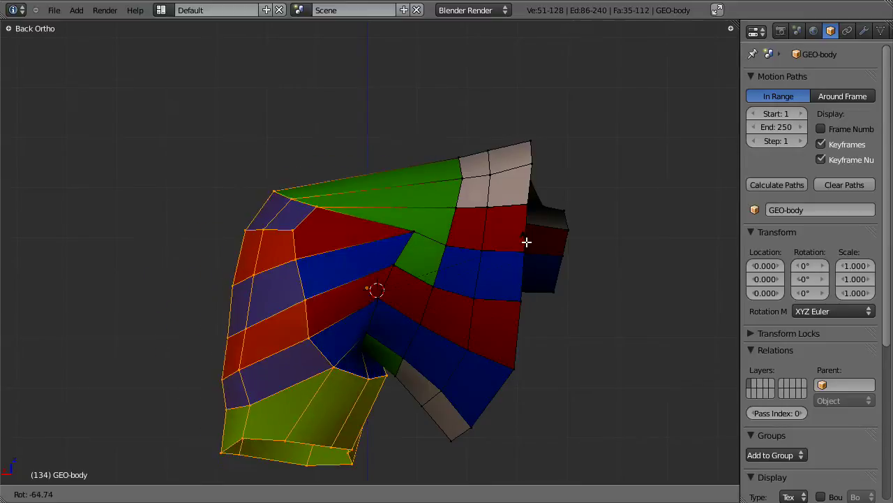
click(529, 242)
key(g)
click(544, 243)
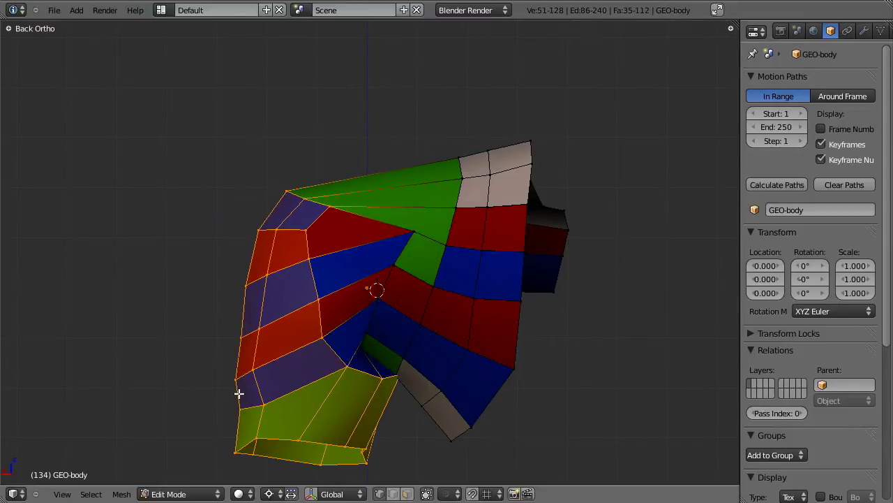
key(a)
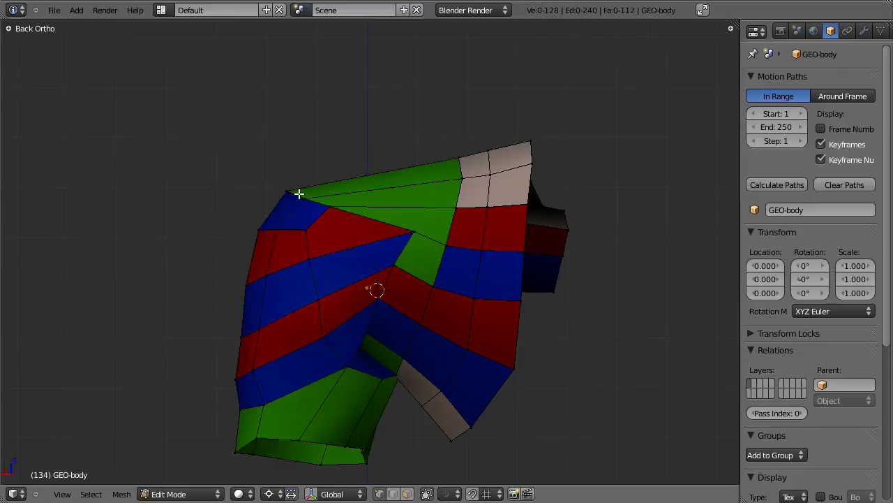
- Box-select the top-left vertices and move them to a new position
key(z)
drag(269, 170, 349, 210)
key(z)
key(g)
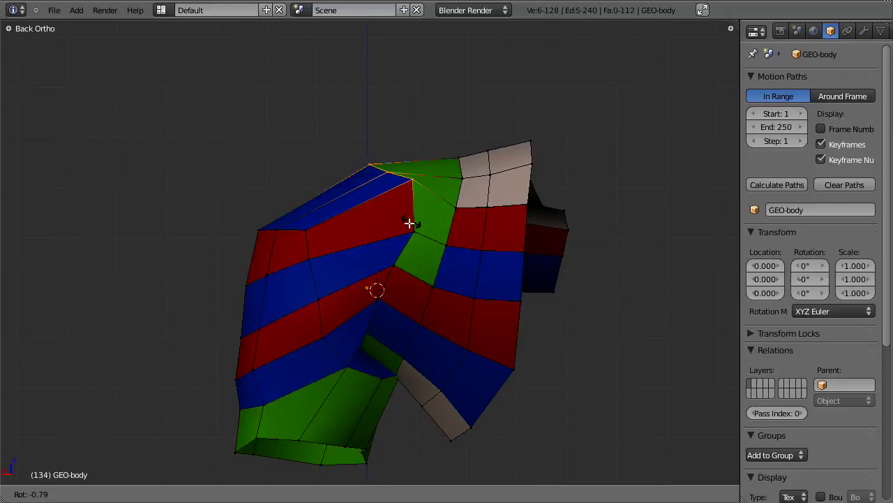
click(399, 231)
key(a)
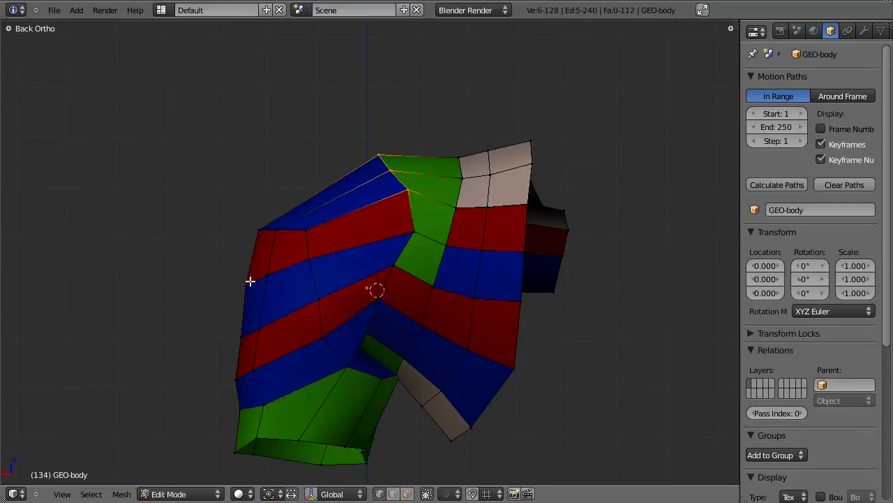
- Box-select the top-left vertices again and move them further
key(z)
key(b)
drag(233, 202, 339, 245)
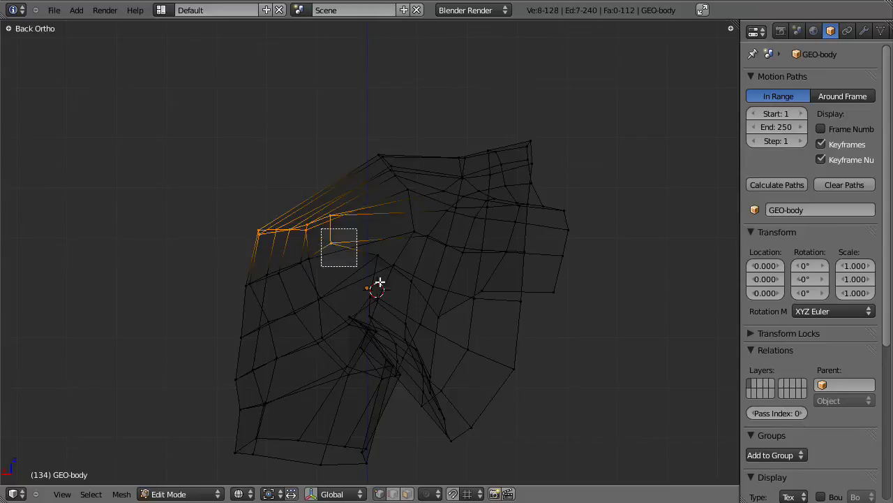
key(z)
key(g)
click(424, 327)
- Box-select the top-centre vertex column, then move two centre vertices instead
key(z)
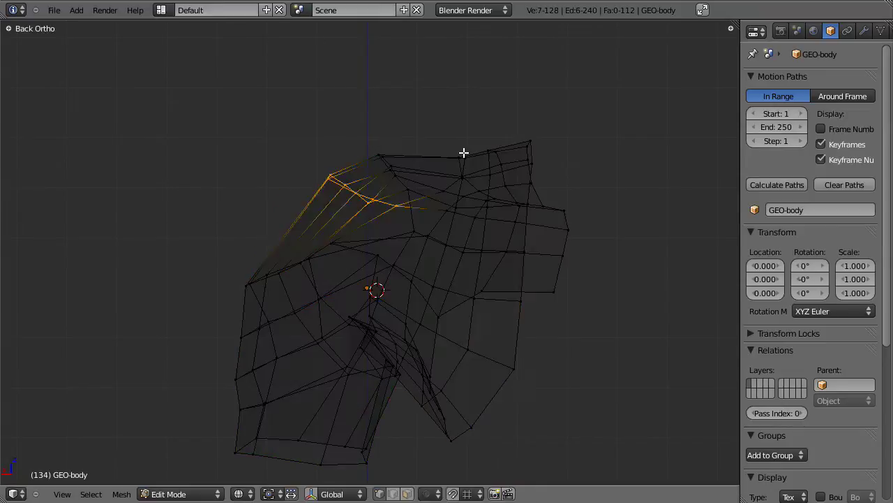
key(b)
drag(443, 120, 468, 227)
key(z)
key(z)
right_click(343, 379)
key(z)
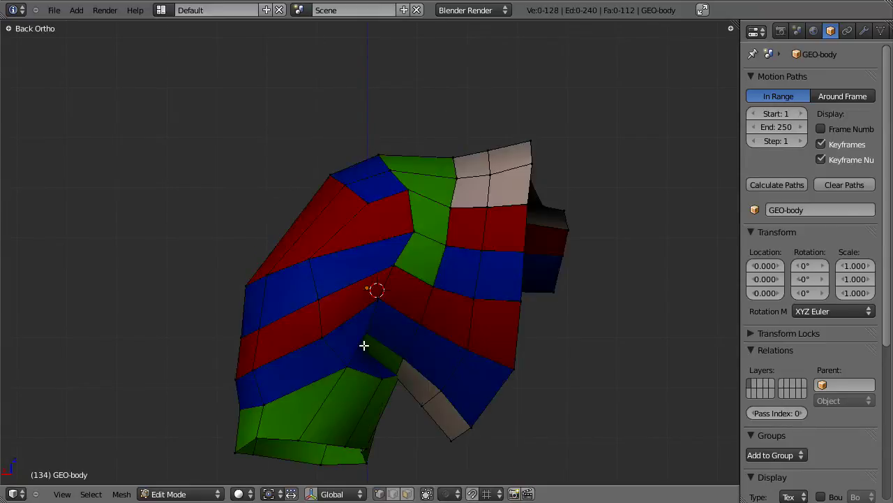
shift+right_click(365, 345)
- Select inner-fold vertices, preview the smoothed mesh in Object Mode, then return to Edit Mode
key(z)
key(z)
key(g)
click(402, 360)
right_click(399, 361)
key(z)
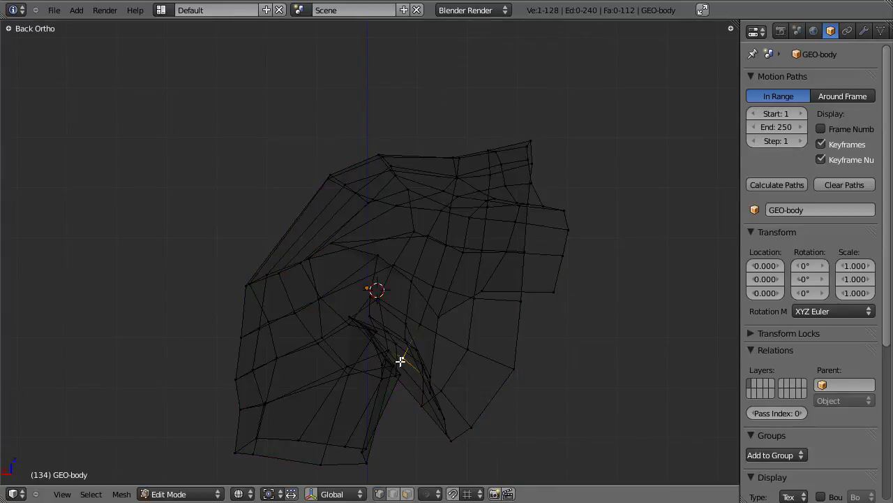
key(z)
shift+right_click(402, 383)
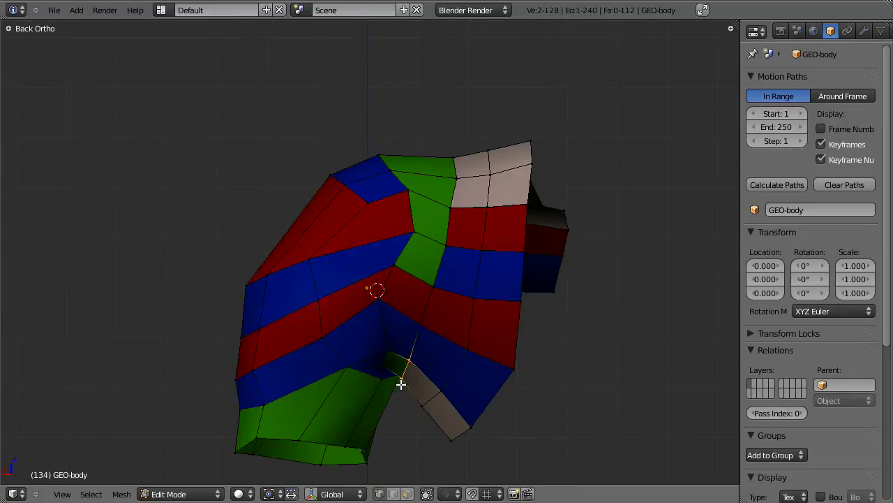
middle_drag(423, 266, 383, 311)
key(Tab)
scroll(386, 311, down, 4)
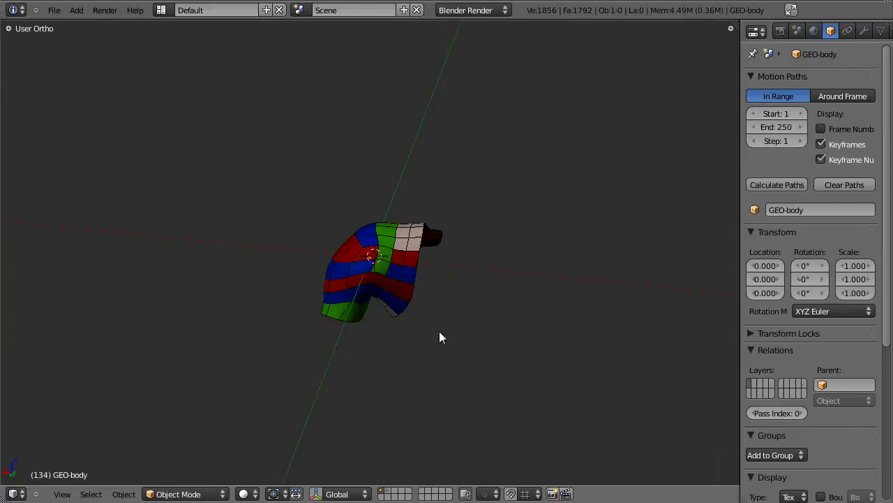
middle_drag(439, 331, 446, 294)
key(Tab)
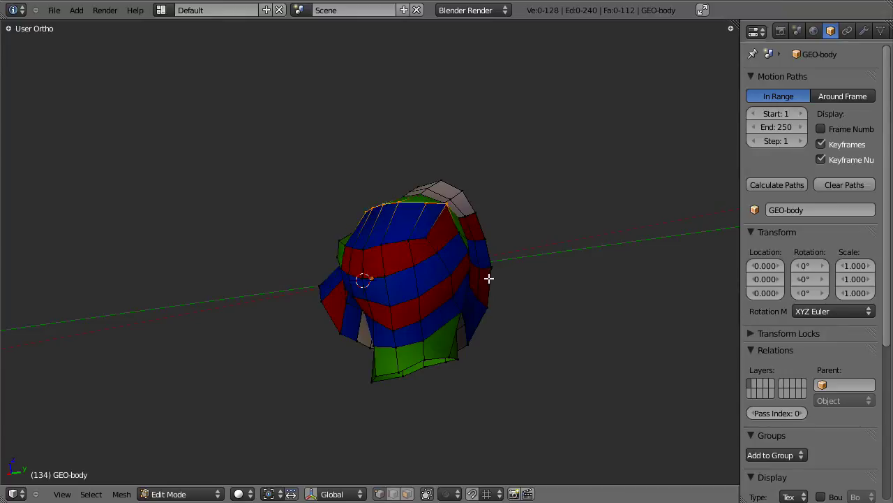
- Reopen topology_shoulder.blend to bring back the unbent shoulder mesh
key(ctrl+o)
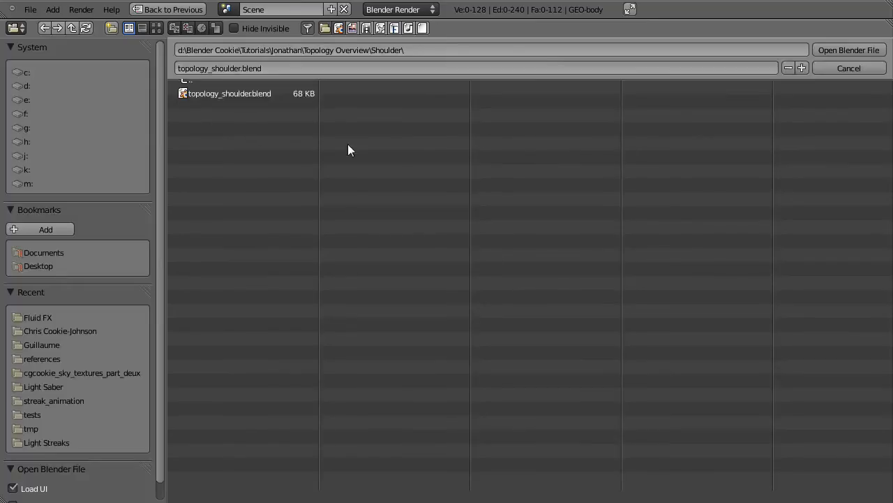
click(231, 94)
click(848, 49)
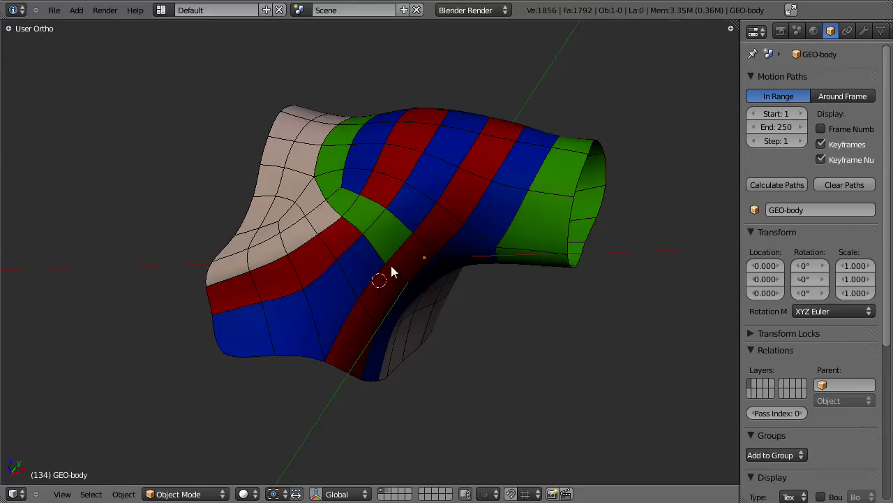
middle_drag(391, 272, 409, 291)
scroll(417, 273, down, 3)
scroll(467, 215, up, 3)
middle_drag(467, 216, 385, 191)
- In Edit Mode with Face select mode, select and inspect the green face loop around the shoulder
key(Tab)
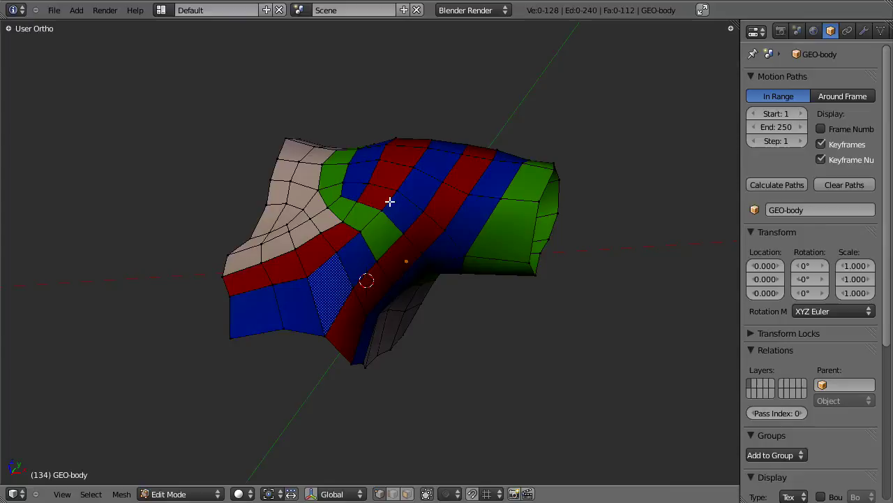
middle_drag(432, 229, 421, 253)
key(ctrl+Tab)
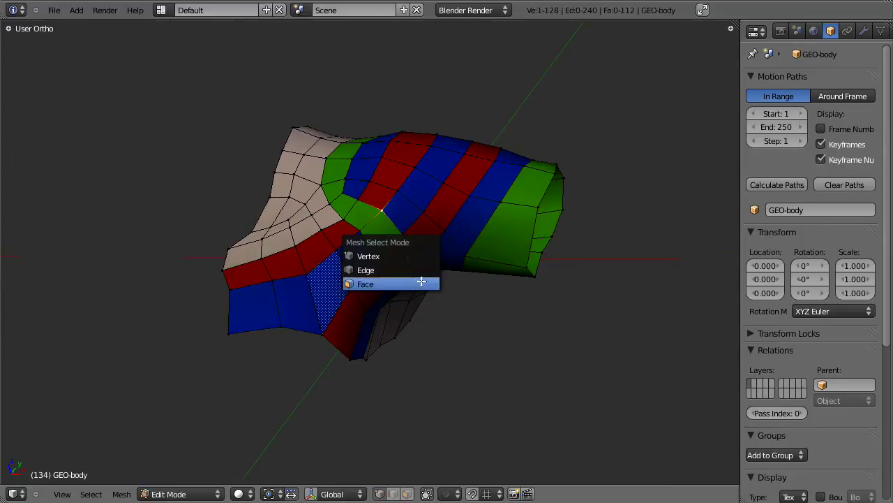
click(419, 281)
middle_drag(379, 285, 389, 244)
alt+click(421, 282)
middle_drag(421, 282, 325, 126)
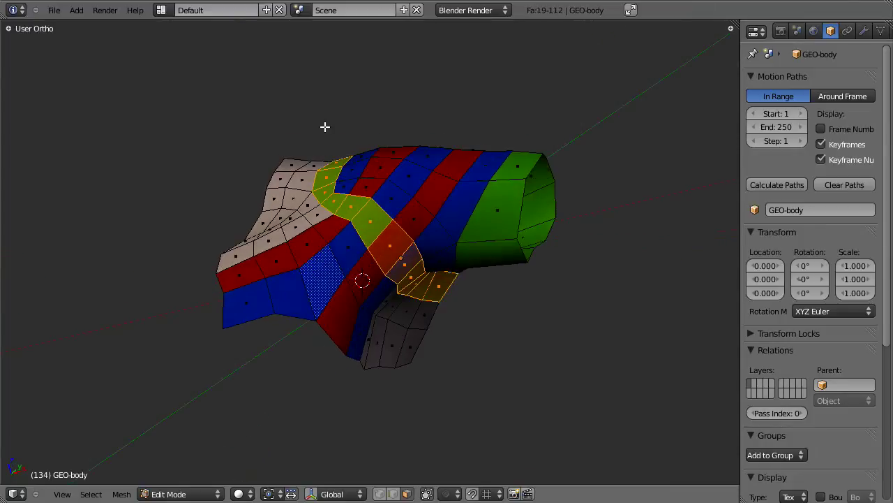
middle_drag(512, 306, 363, 280)
- Select the connected part of the mesh with L, then try moving it and cancel
key(a)
key(l)
key(g)
key(Escape)
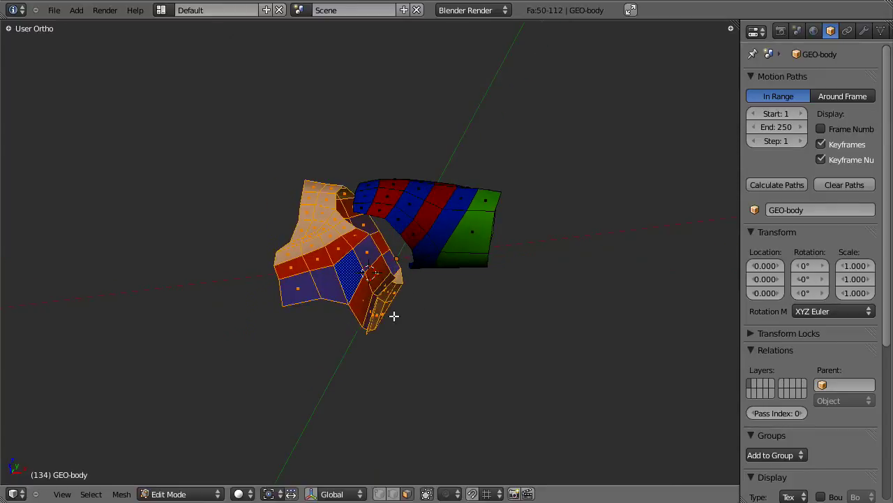
middle_drag(394, 316, 356, 267)
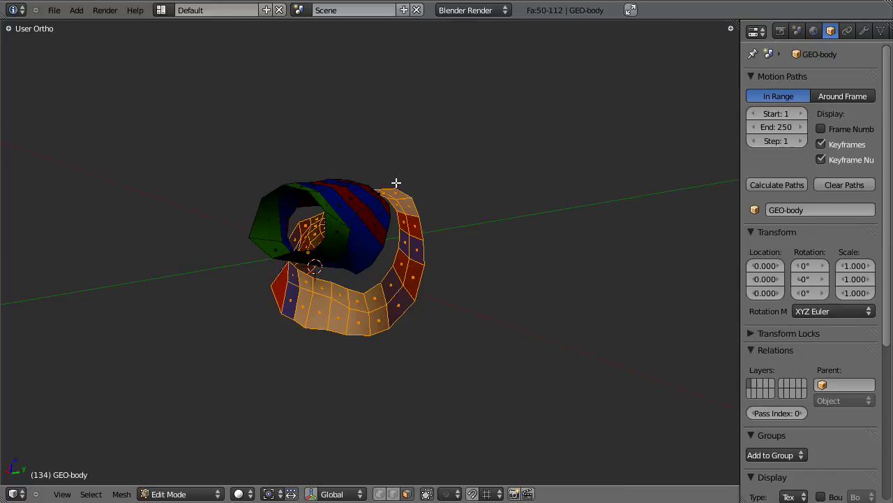
middle_drag(305, 238, 535, 329)
- Select the right mesh island, extend to the linked upper part, then clear the selection
key(a)
key(l)
middle_drag(405, 295, 376, 234)
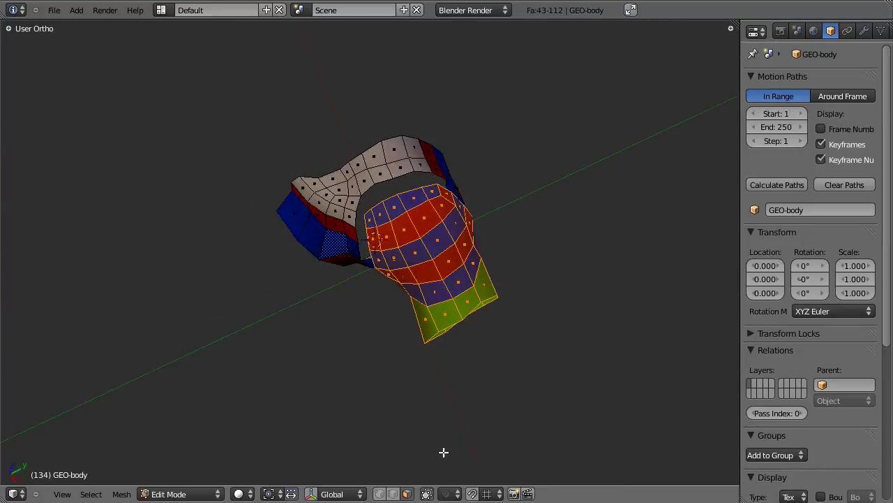
middle_drag(443, 452, 421, 335)
key(l)
key(a)
scroll(425, 333, up, 2)
- Select two face loops along the red band and inspect them from several angles
scroll(425, 300, down, 5)
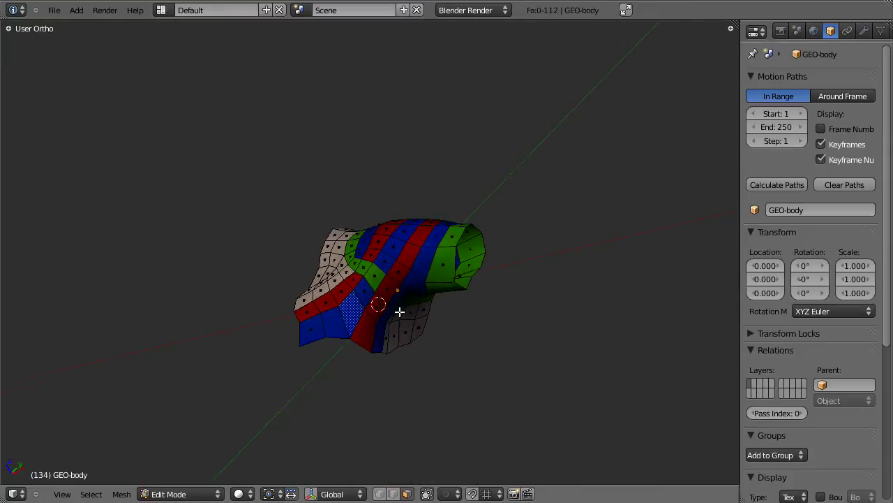
alt+right_click(378, 300)
alt+shift+right_click(358, 277)
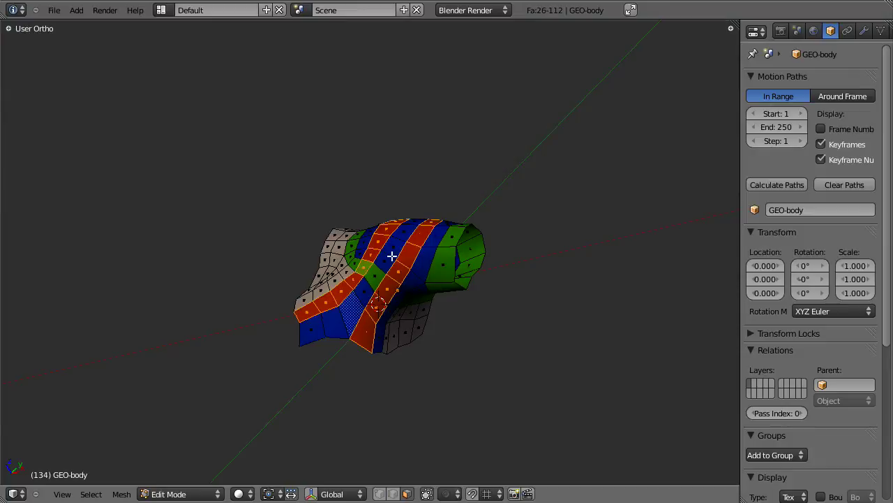
middle_drag(393, 255, 358, 358)
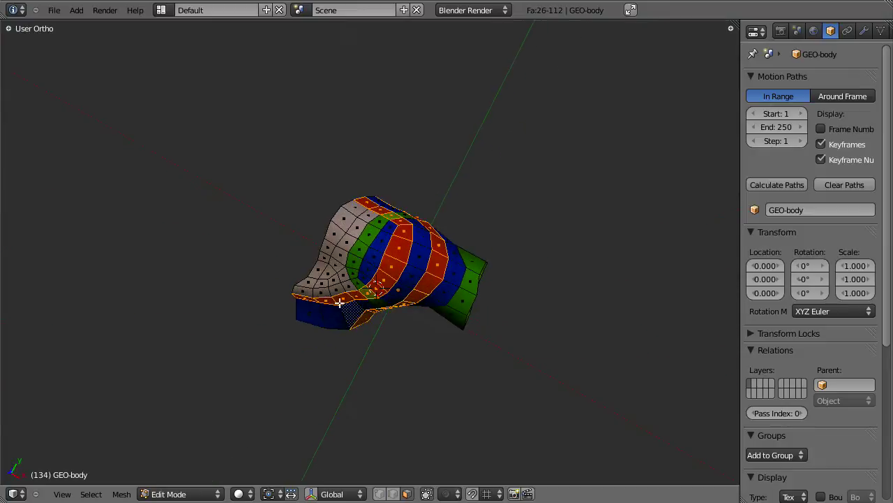
middle_drag(363, 319, 397, 239)
mouse_move(397, 310)
middle_down()
mouse_move(442, 221)
mouse_move(398, 319)
middle_up()
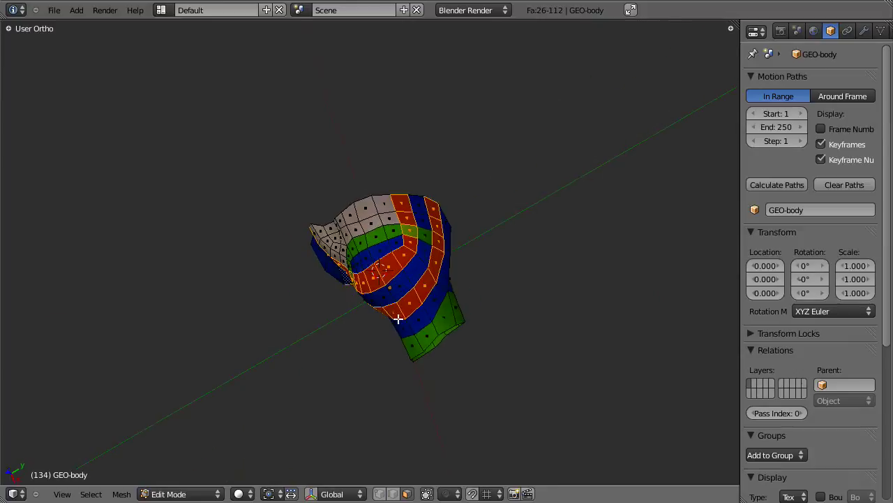
scroll(409, 287, up, 6)
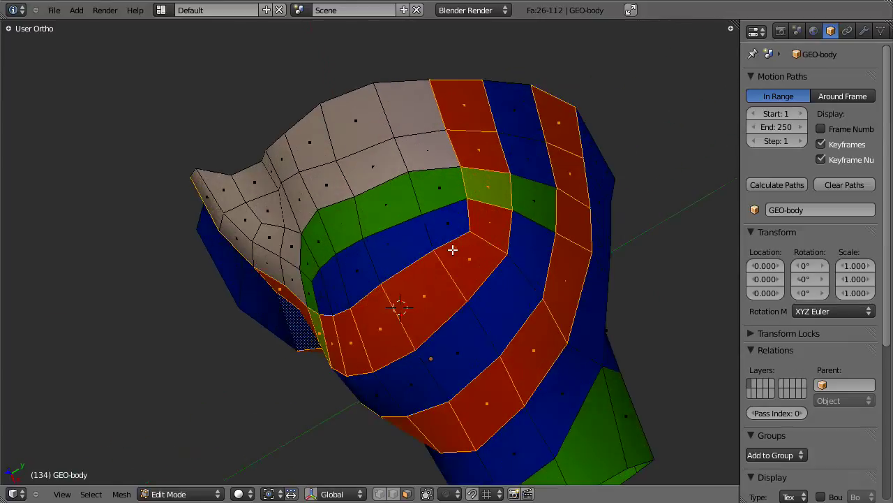
middle_drag(413, 301, 325, 325)
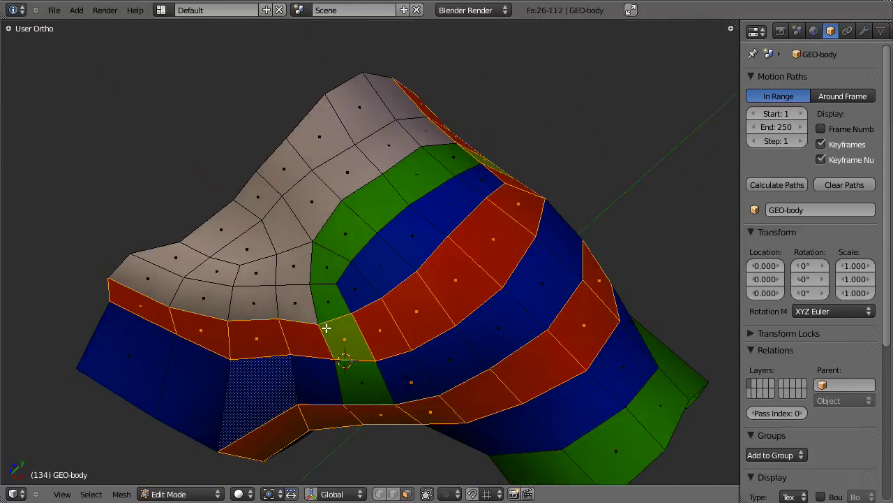
- Clear the faces, switch to Vertex select mode, and select a vertex at the pole
key(a)
middle_drag(573, 196, 587, 211)
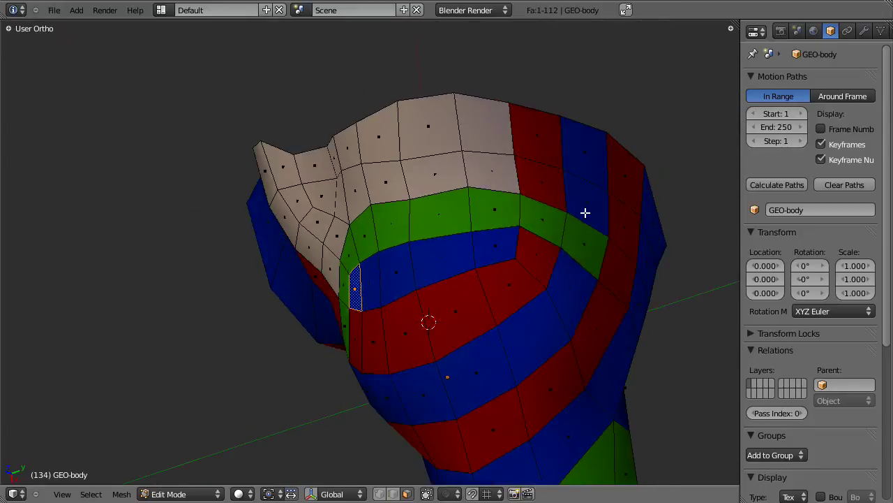
middle_drag(258, 369, 356, 289)
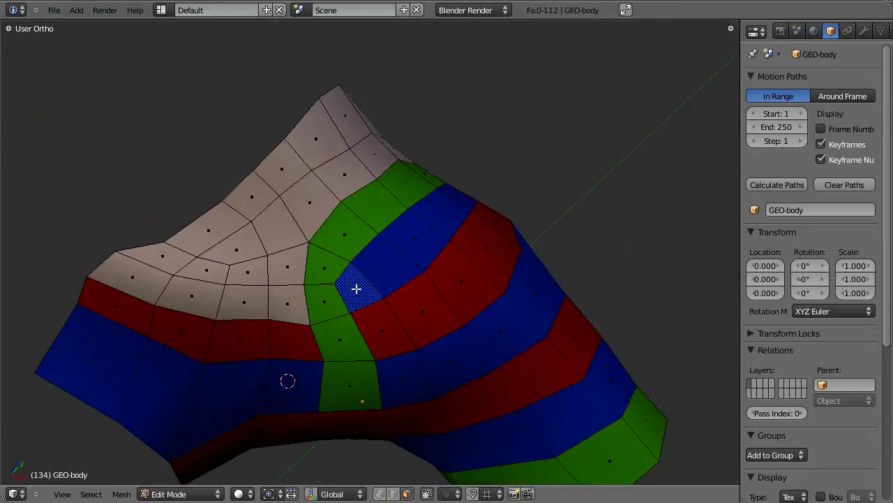
key(ctrl+Tab)
click(343, 266)
right_click(335, 287)
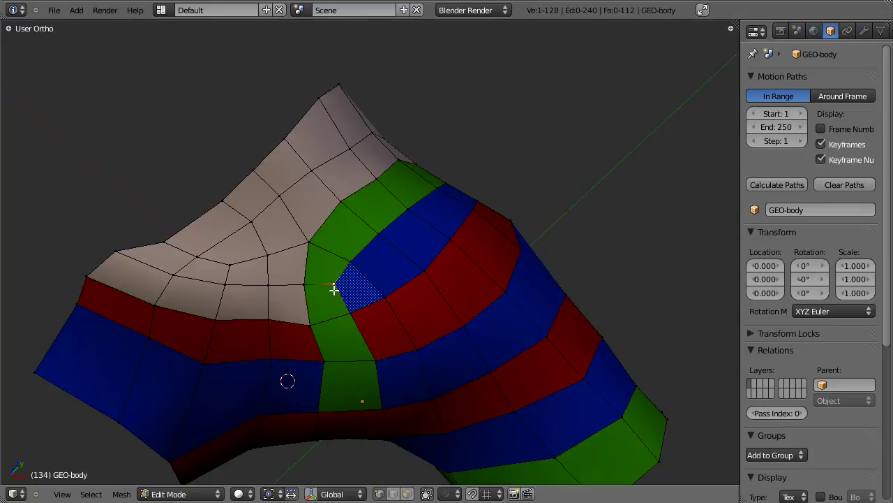
scroll(334, 290, down, 2)
right_click(330, 244)
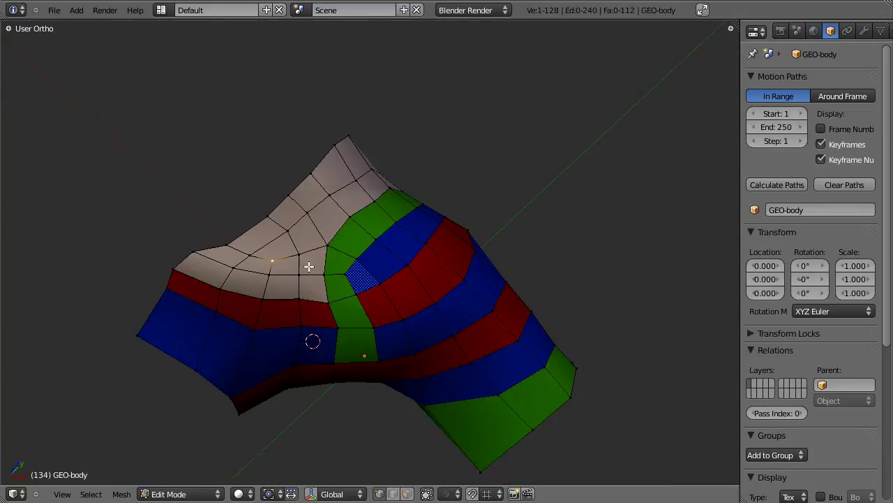
scroll(411, 318, up, 2)
- Select a vertex beside the green loop and add a second vertex to the selection
middle_drag(412, 318, 476, 284)
key(a)
right_click(332, 266)
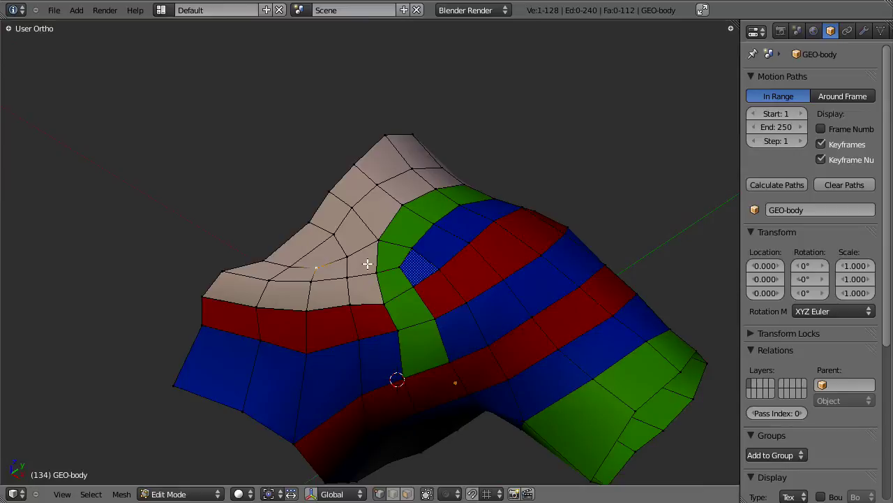
key(a)
right_click(320, 266)
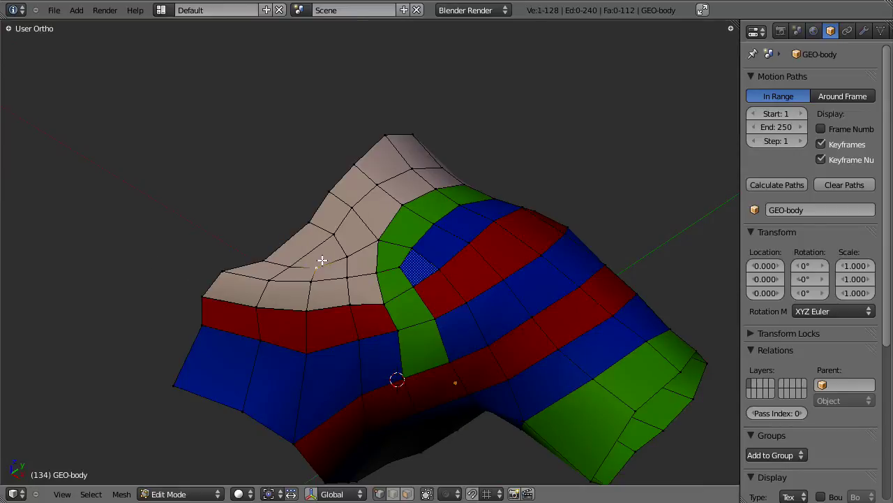
shift+right_click(383, 254)
middle_drag(399, 297, 399, 266)
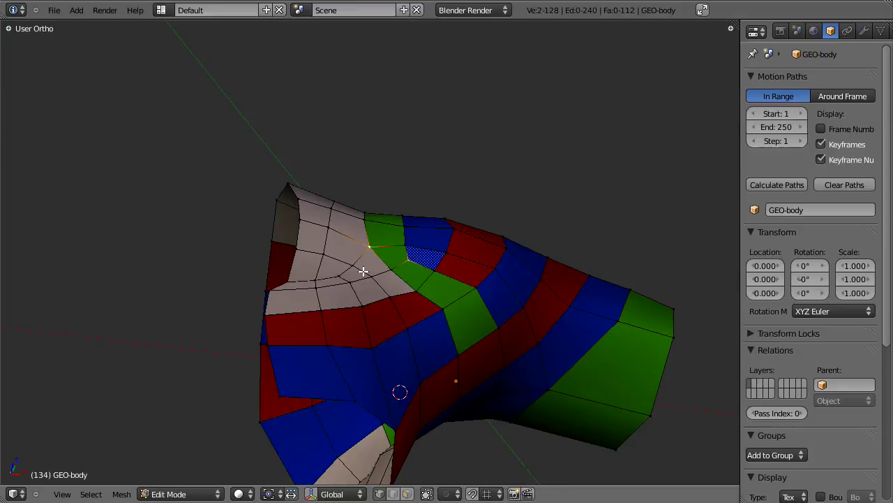
- Box-select the hatched face at the pole, checking hidden edges in wireframe
middle_drag(442, 240, 413, 235)
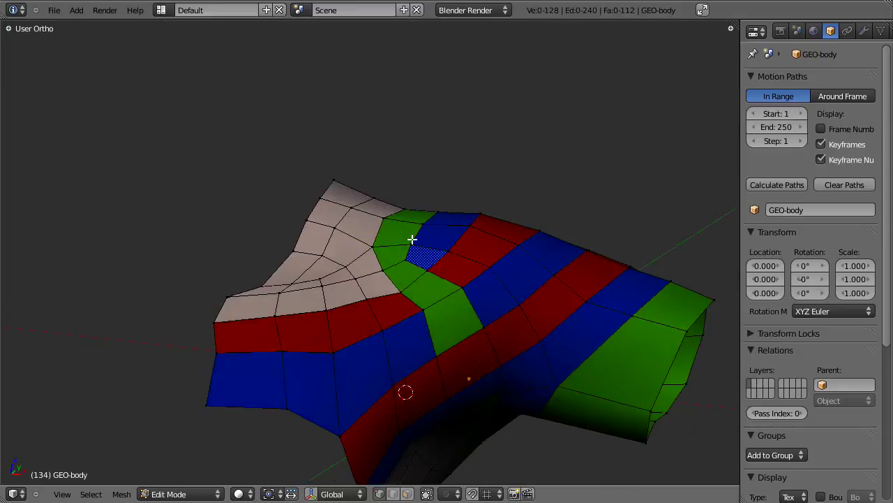
key(b)
mouse_move(397, 203)
mouse_down()
mouse_move(462, 285)
mouse_move(454, 274)
mouse_up()
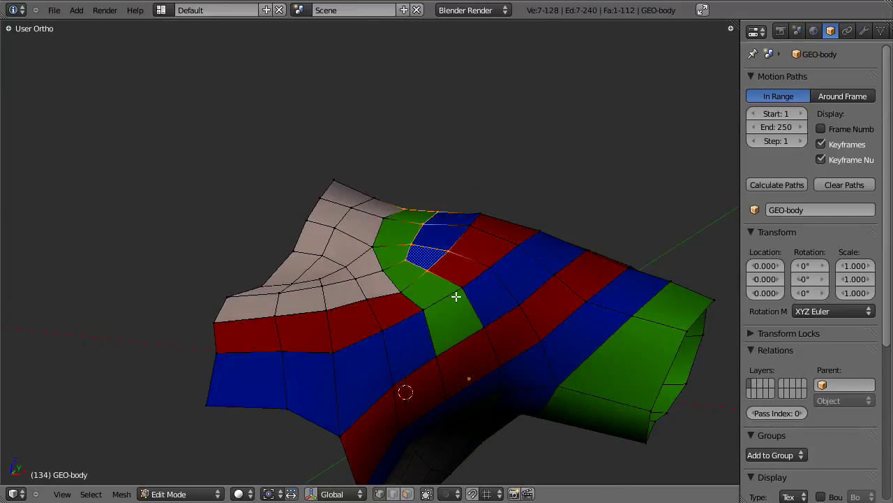
middle_drag(457, 295, 425, 229)
key(z)
shift+right_click(428, 223)
key(z)
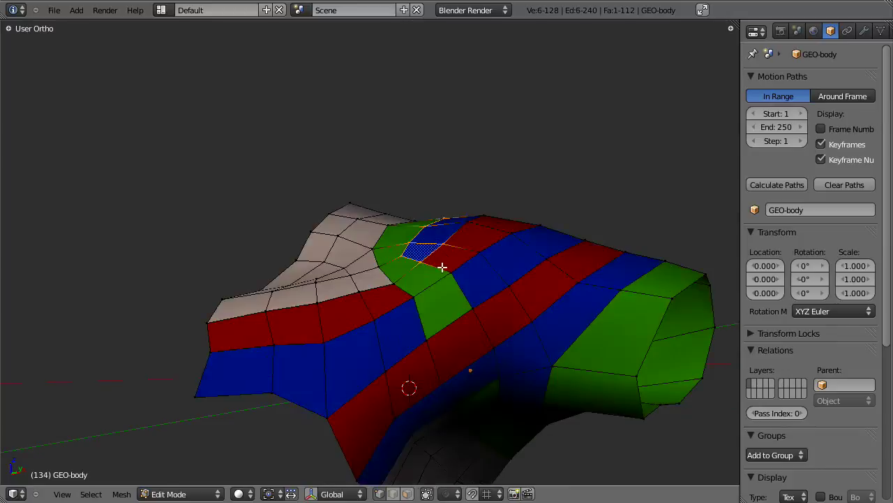
mouse_move(442, 259)
middle_down()
mouse_move(415, 270)
mouse_move(443, 315)
mouse_move(430, 232)
middle_up()
- Inspect the smoothed shoulder's flow in Object Mode, then return to Edit Mode with nothing selected
key(Tab)
middle_drag(387, 176, 208, 313)
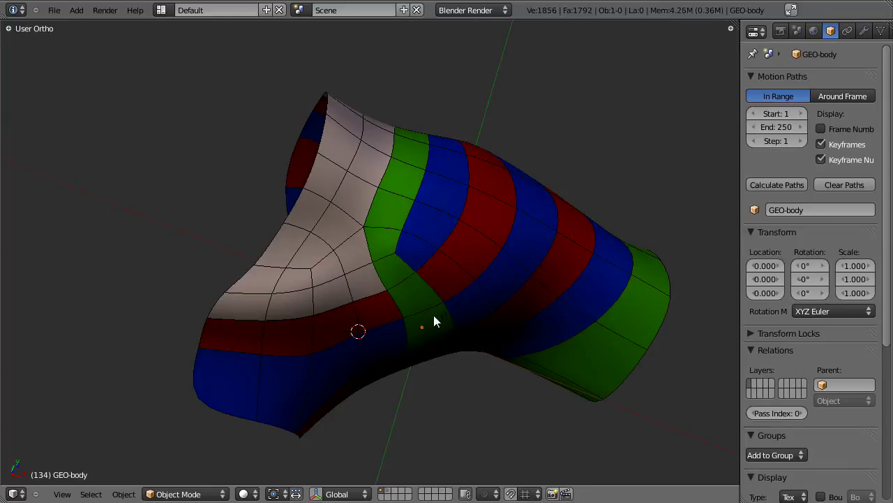
key(Tab)
middle_drag(405, 342, 420, 256)
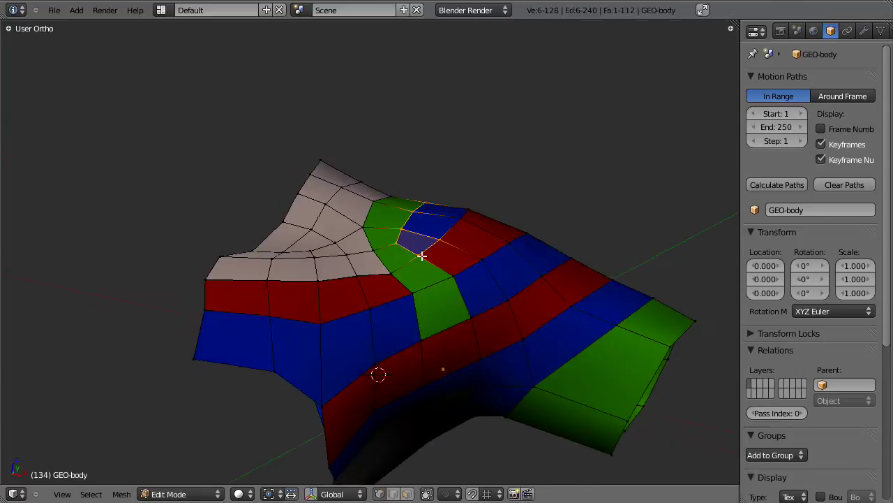
key(a)
- Move one vertex near the pole by the small blue face to a new position
right_click(428, 282)
middle_drag(618, 194, 508, 232)
key(a)
right_click(469, 268)
mouse_move(467, 268)
middle_down()
mouse_move(473, 253)
mouse_move(477, 270)
middle_up()
key(g)
click(522, 232)
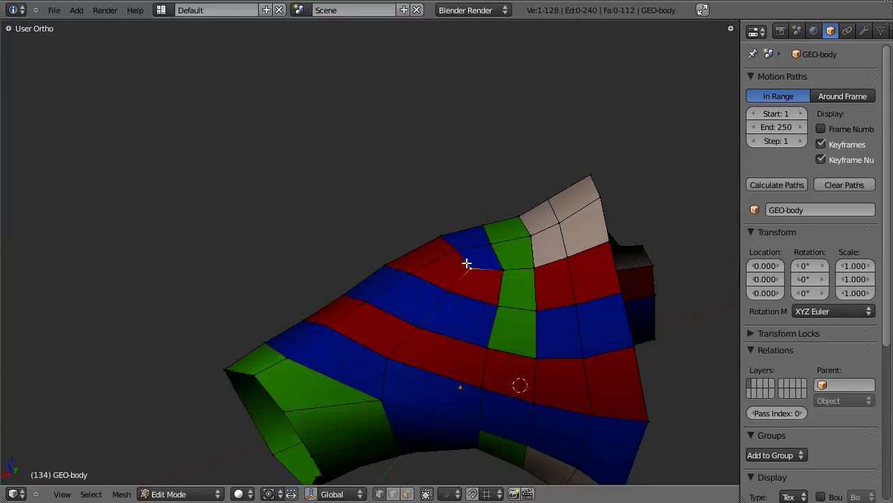
key(z)
key(b)
drag(473, 207, 510, 270)
key(a)
key(z)
key(z)
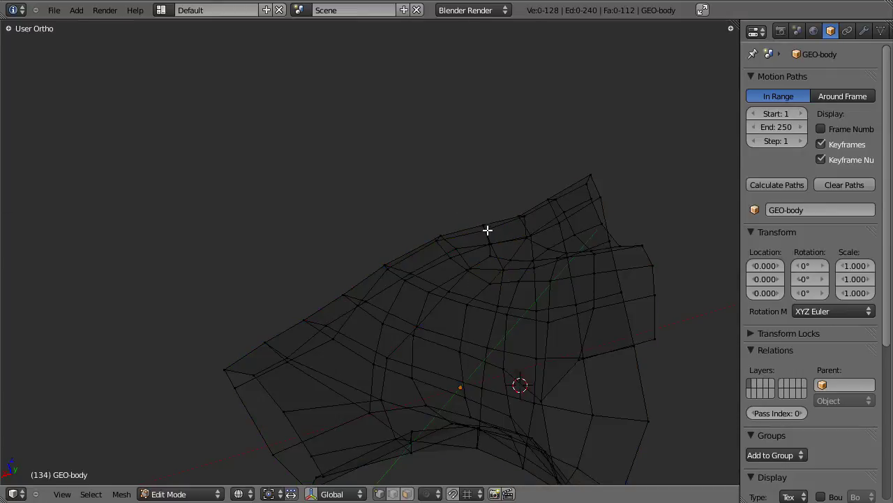
alt+right_click(511, 258)
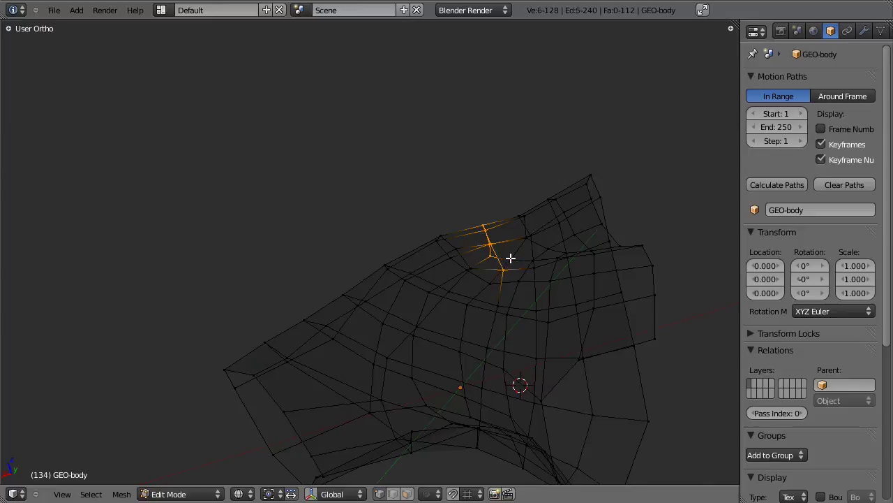
key(z)
key(g)
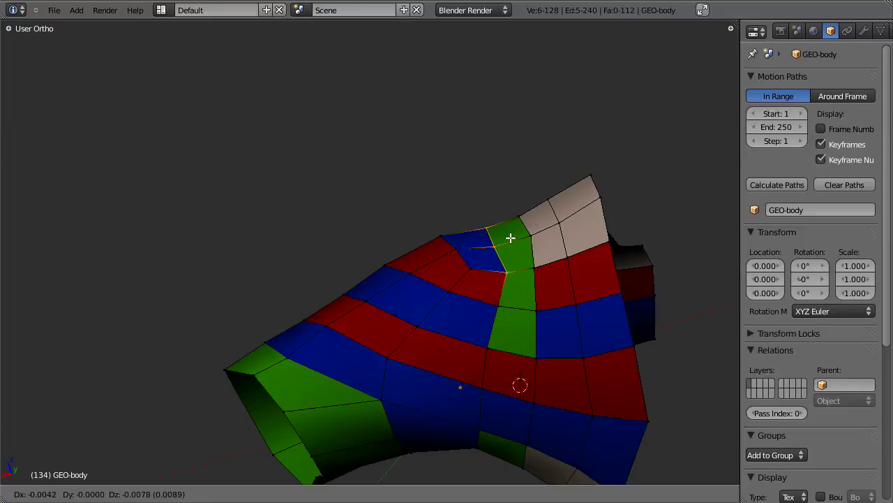
right_click(512, 252)
right_click(388, 363)
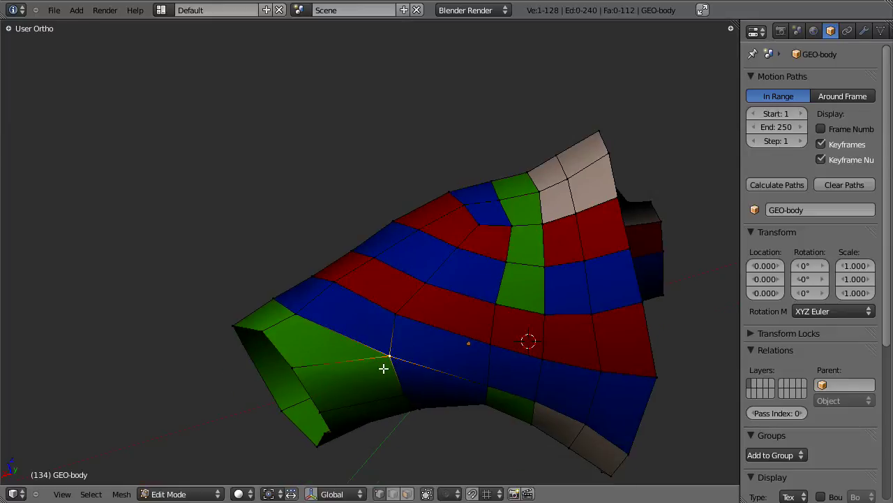
middle_drag(383, 367, 438, 282)
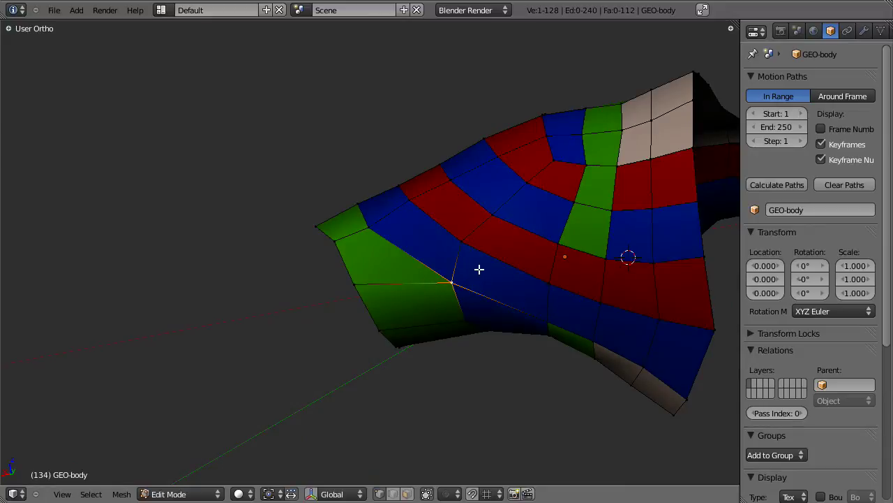
middle_drag(393, 309, 405, 289)
middle_drag(358, 332, 437, 298)
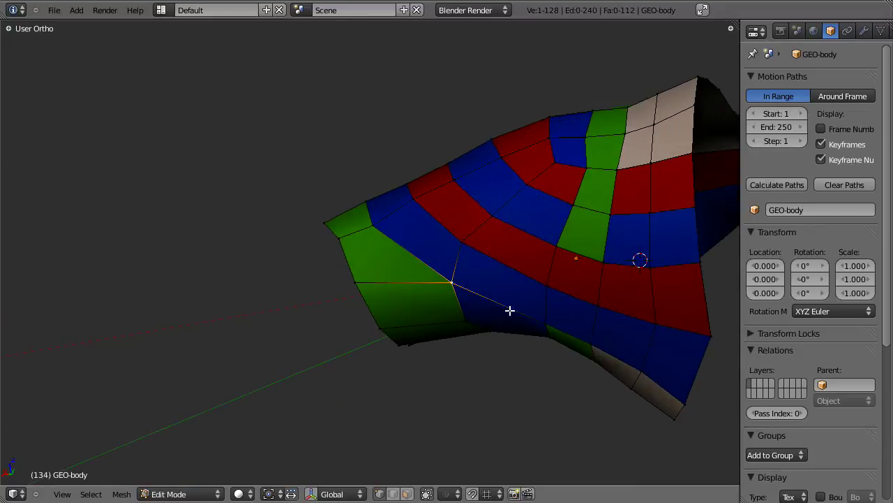
key(a)
- Select three vertices along the green band below the neck opening
middle_drag(189, 379, 374, 293)
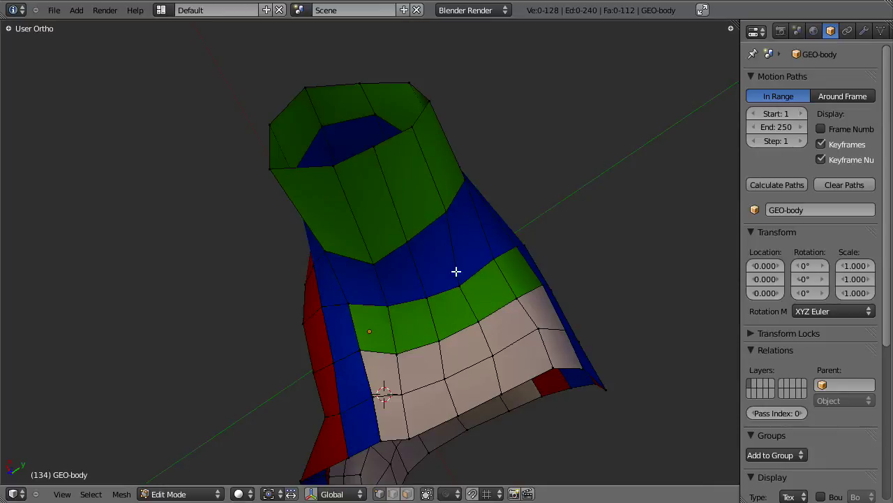
middle_drag(460, 319, 422, 242)
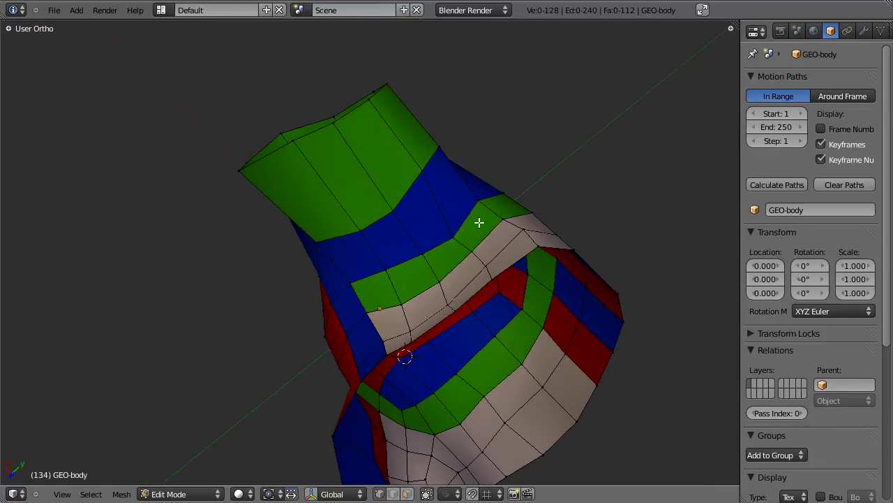
middle_drag(478, 222, 425, 269)
right_click(414, 269)
shift+right_click(378, 277)
shift+right_click(341, 282)
middle_drag(347, 276, 320, 360)
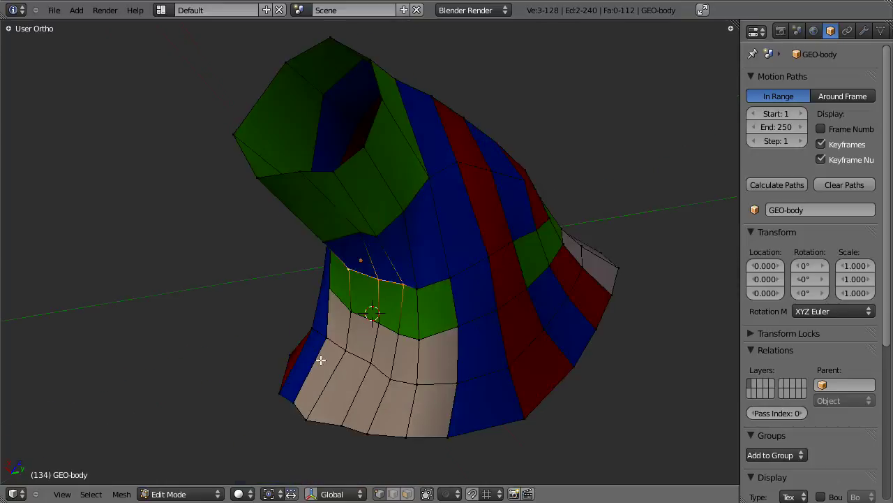
- Move the three green-band vertices into place in two passes, then deselect them
key(g)
click(373, 282)
middle_drag(373, 282, 413, 284)
key(g)
click(419, 331)
key(a)
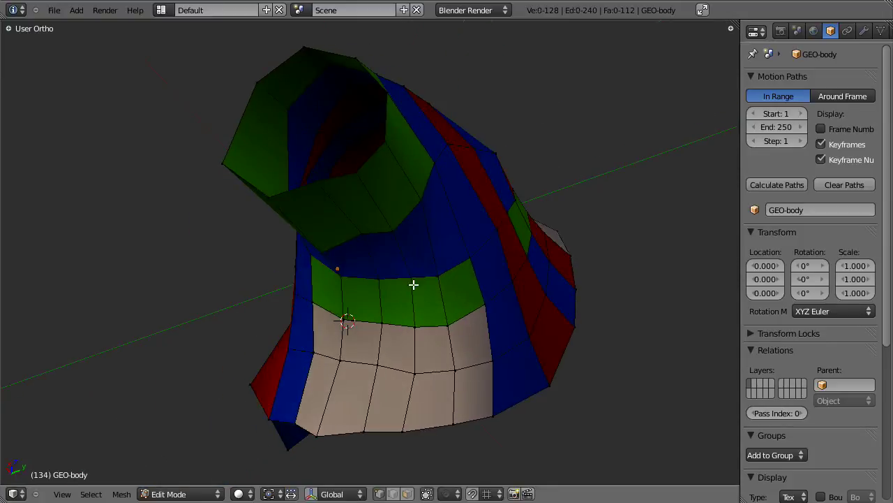
- Box-select the column of three faces beneath the green loop and shift it sideways
key(b)
drag(400, 273, 461, 437)
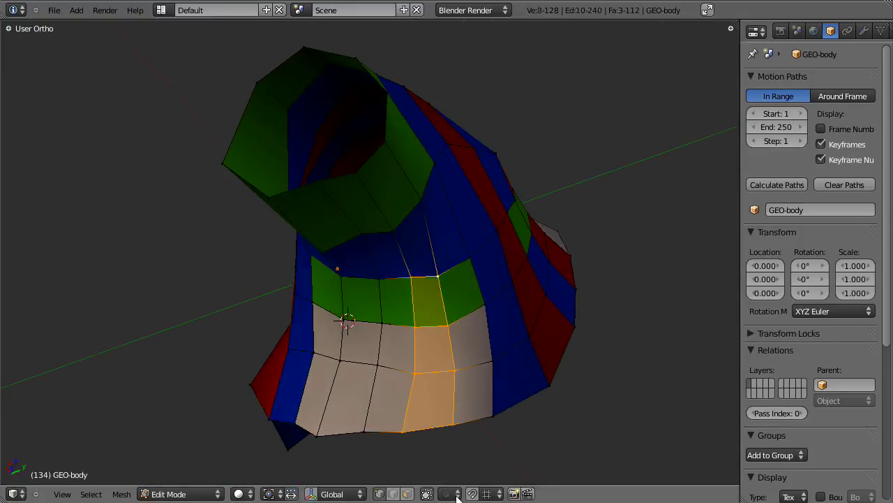
middle_drag(454, 301, 423, 280)
key(g)
click(300, 288)
key(a)
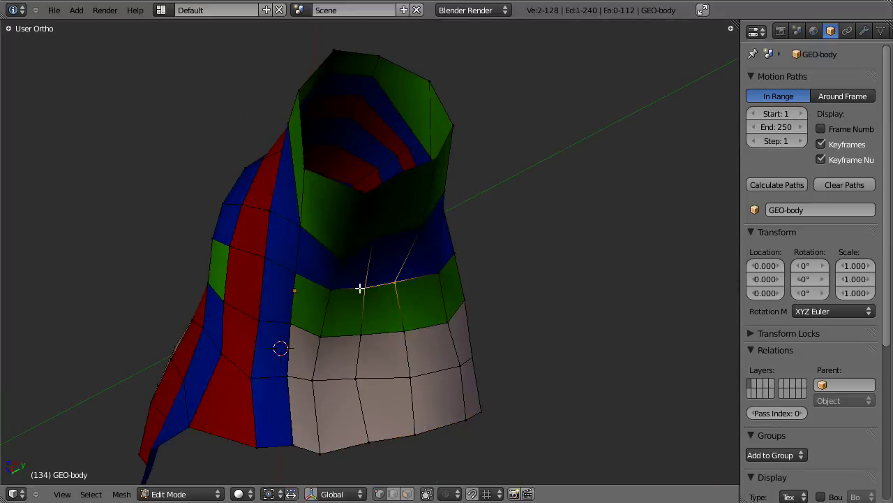
- Orbit from side-on and top-down angles to check the evened-out flow
middle_drag(355, 261, 337, 155)
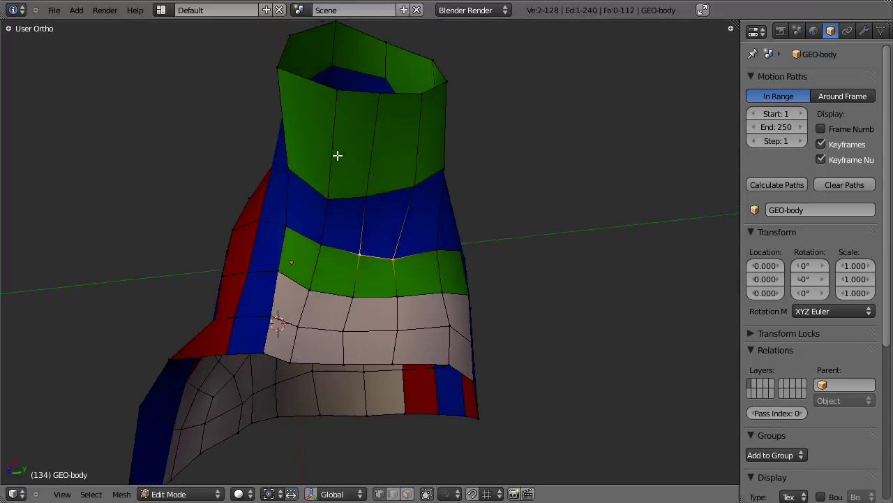
middle_drag(367, 243, 396, 188)
key(a)
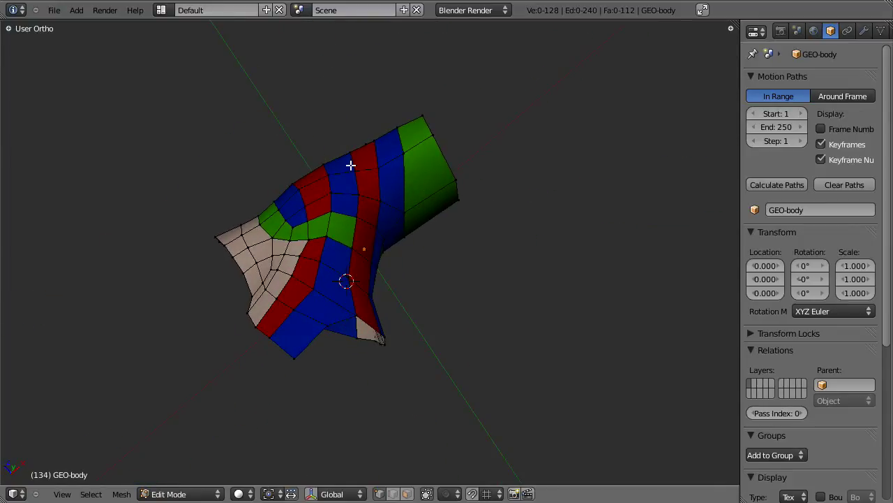
middle_drag(390, 329, 339, 296)
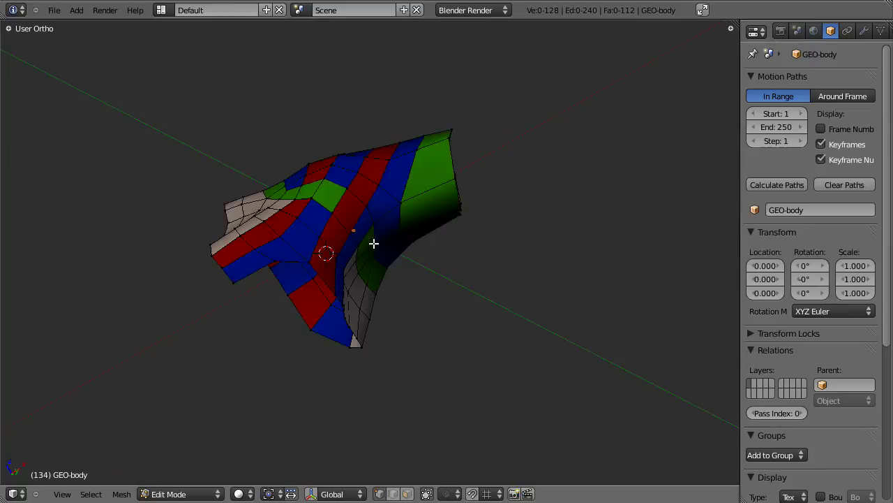
mouse_move(342, 199)
middle_down()
mouse_move(367, 323)
mouse_move(377, 267)
mouse_move(385, 359)
mouse_move(356, 307)
mouse_move(370, 398)
mouse_move(406, 267)
mouse_move(394, 338)
mouse_move(357, 389)
mouse_move(287, 377)
mouse_move(263, 300)
mouse_move(309, 127)
mouse_move(309, 269)
mouse_move(484, 203)
mouse_move(519, 300)
mouse_move(335, 335)
mouse_move(307, 325)
mouse_move(304, 187)
middle_up()
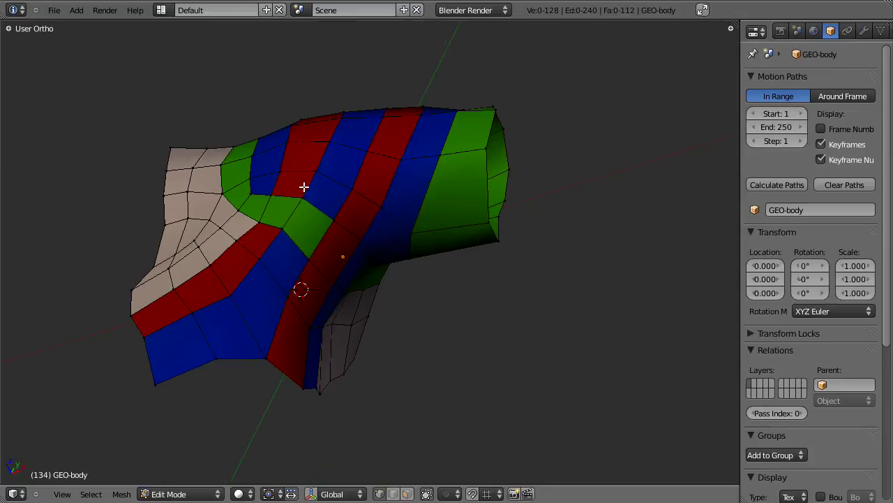
- Test-move a vertex, then select a vertex at the green band's edge and compare undo/redo shapes
right_click(306, 200)
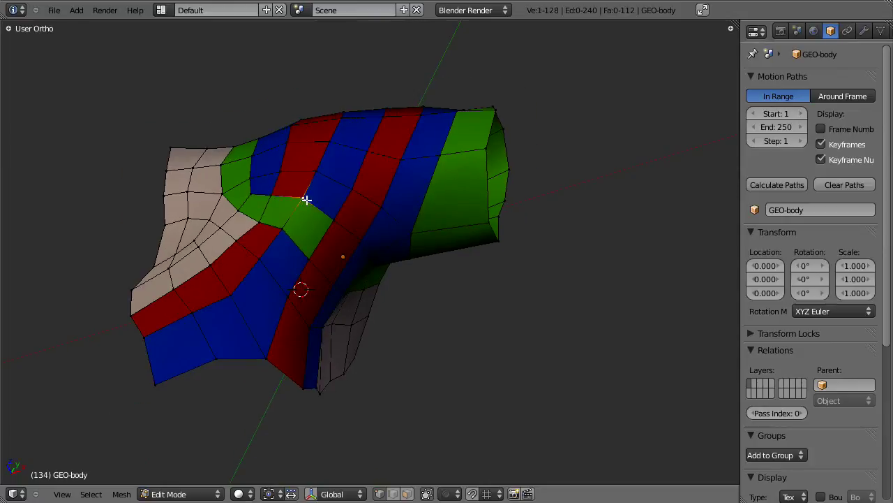
key(g)
right_click(321, 235)
middle_drag(322, 311, 400, 337)
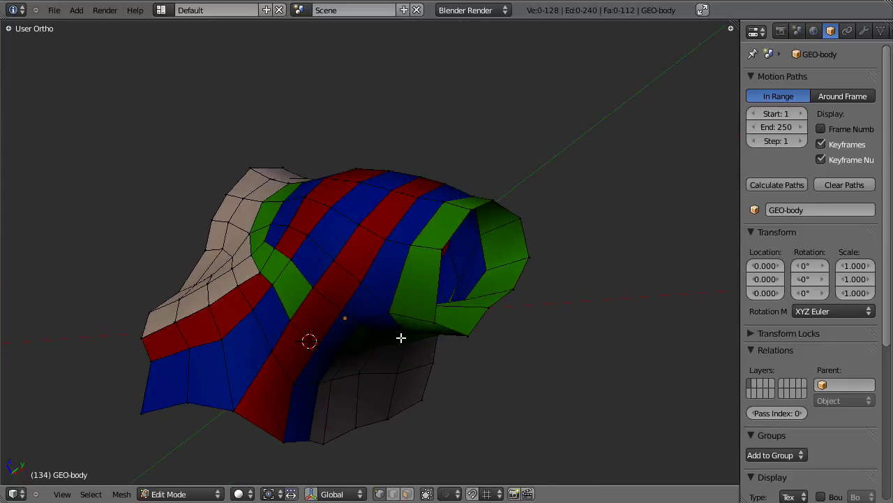
right_click(440, 250)
middle_drag(400, 295, 484, 314)
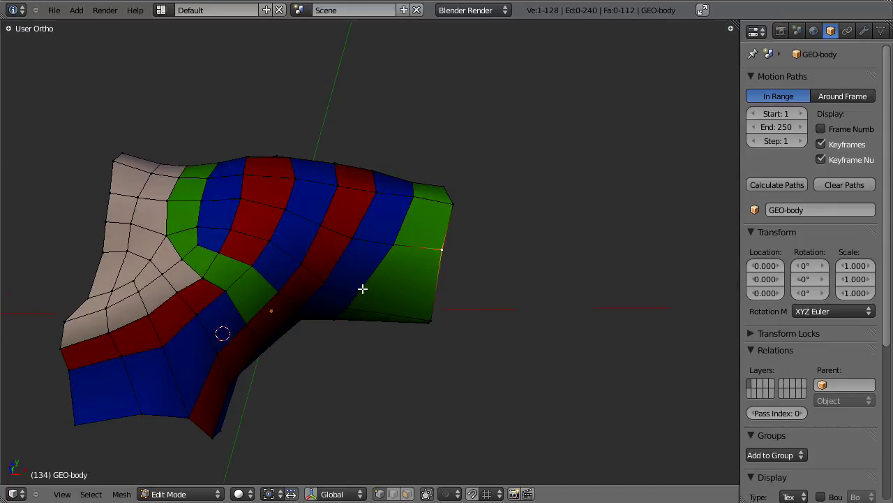
key(ctrl+z)
key(ctrl+shift+z)
middle_drag(397, 334, 371, 338)
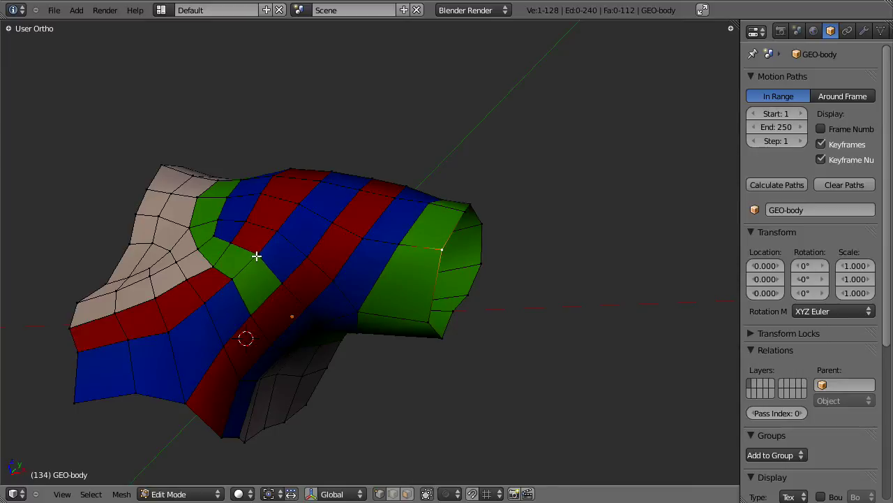
- Select edge-loop strips along the green band, then the red band, deselecting each
right_click(259, 255)
middle_drag(285, 302, 308, 181)
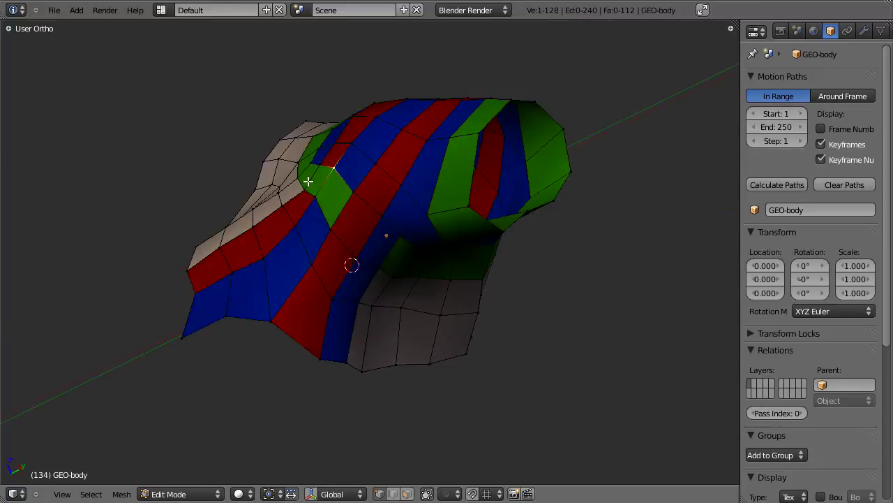
alt+right_click(370, 259)
alt+shift+right_click(375, 235)
middle_drag(375, 235, 361, 185)
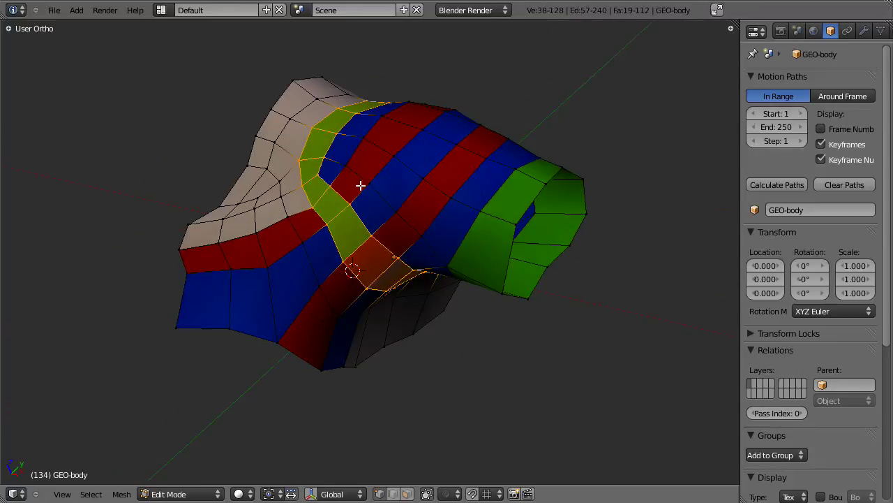
key(a)
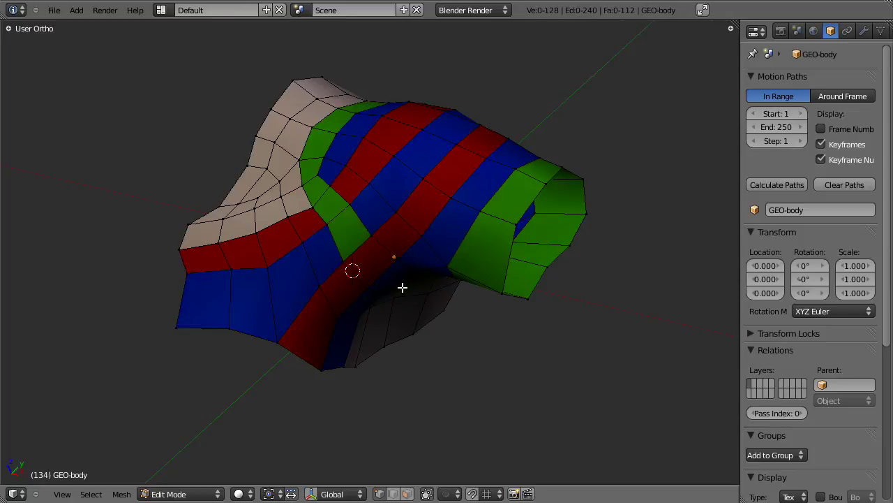
alt+right_click(423, 196)
alt+shift+right_click(296, 305)
key(a)
- Orbit around the shoulder and select the vertex at the green/blue junction
right_click(394, 257)
middle_drag(458, 270, 421, 379)
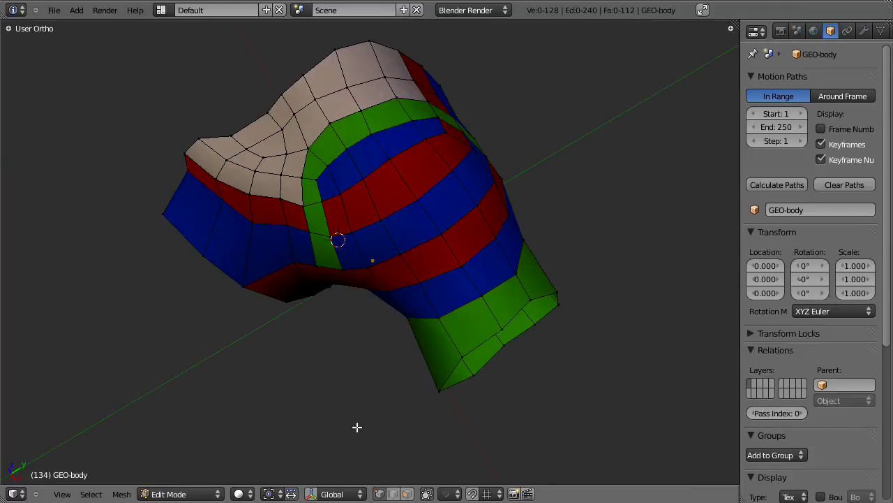
middle_drag(377, 342, 415, 300)
scroll(417, 313, up, 2)
scroll(413, 370, down, 3)
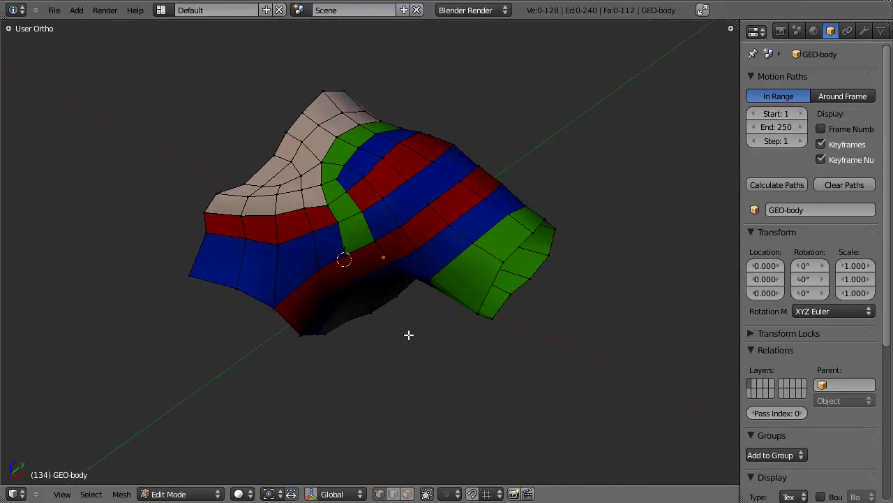
middle_drag(414, 339, 420, 278)
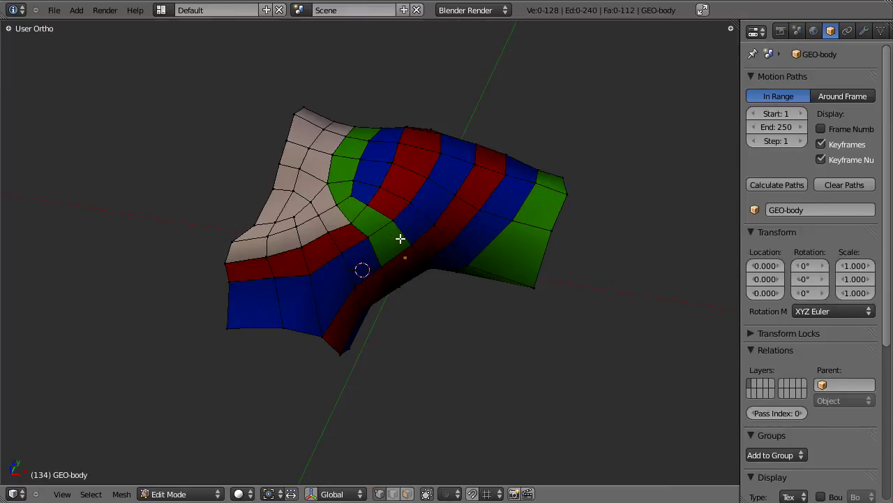
right_click(388, 215)
scroll(405, 244, down, 2)
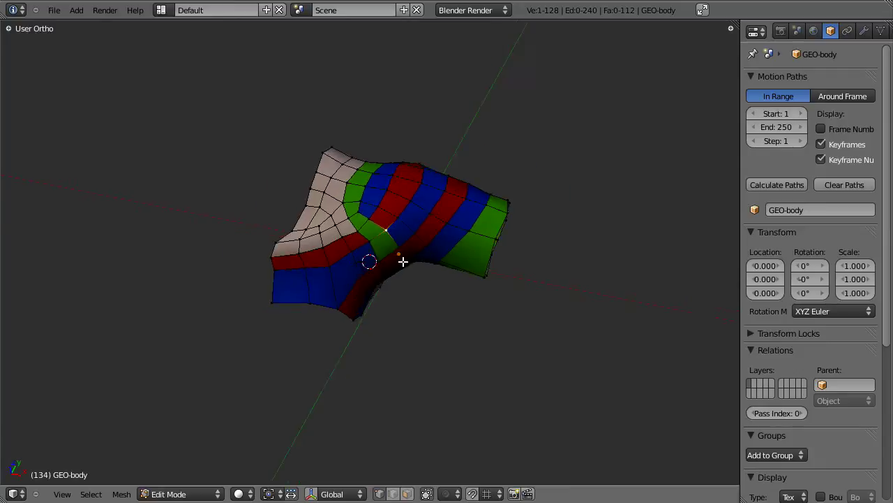
middle_drag(403, 261, 388, 258)
- Switch to Face select mode and select the red and green face loops
key(ctrl+Tab)
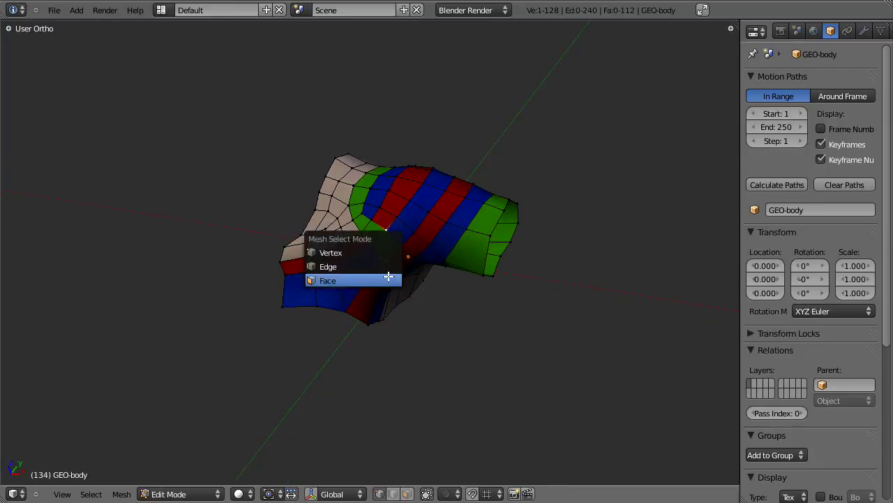
click(388, 277)
alt+right_click(362, 231)
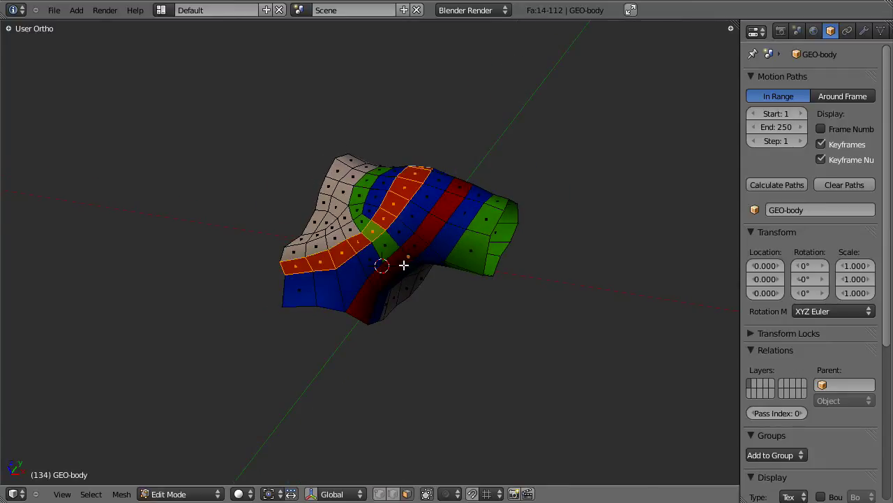
alt+right_click(407, 251)
alt+shift+right_click(360, 218)
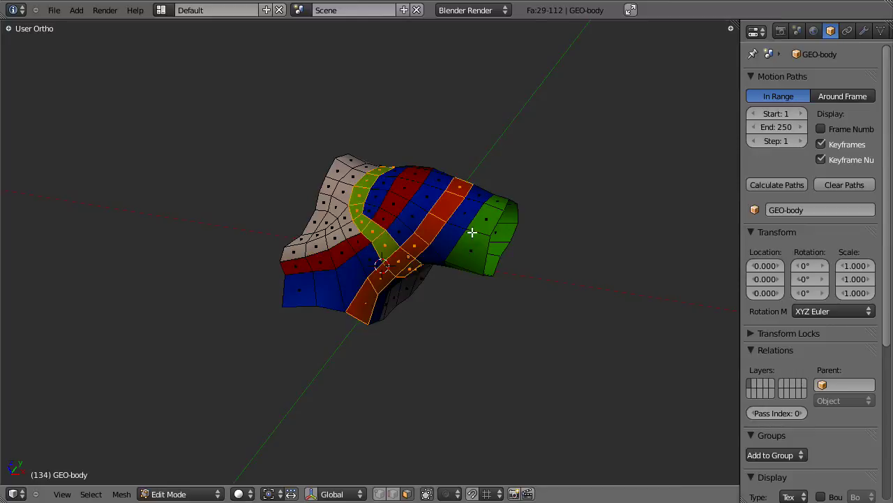
alt+right_click(460, 223)
- Select the green end loop of the tube, then deselect it
middle_drag(431, 263, 441, 357)
alt+right_click(492, 205)
key(a)
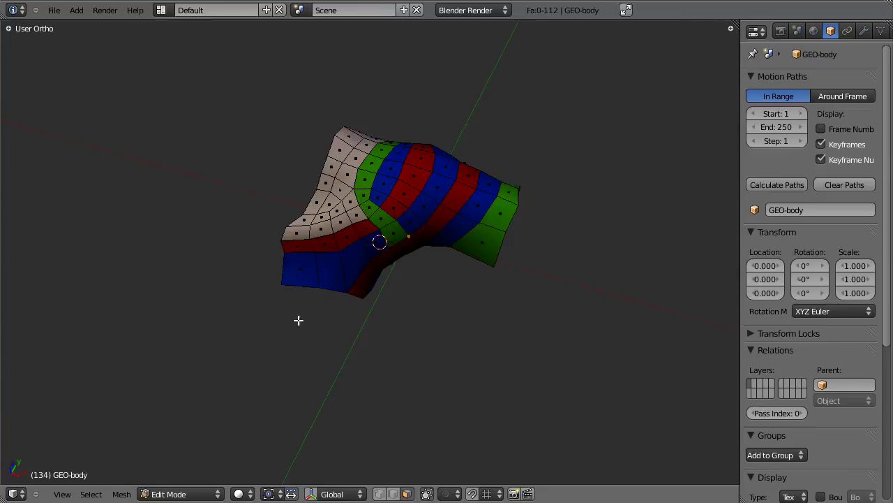
middle_drag(515, 234, 337, 180)
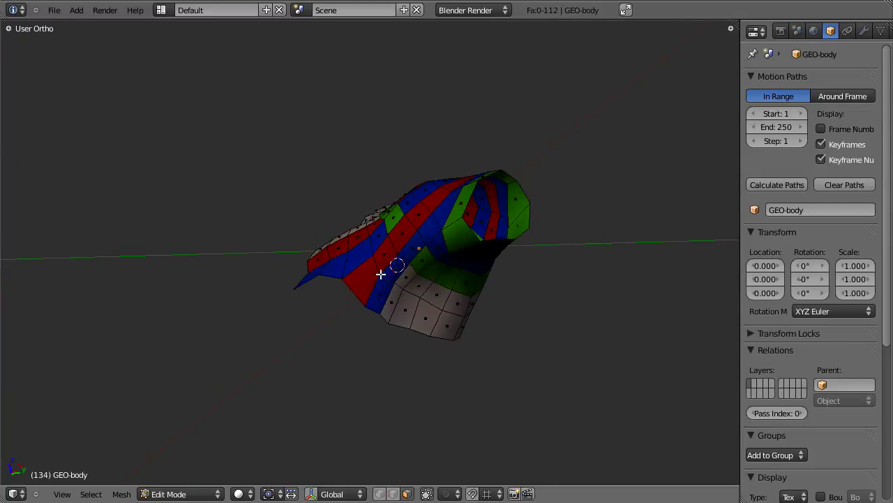
- From above the stripes, add a fourth face to the selection, then deselect all
middle_drag(379, 247, 456, 355)
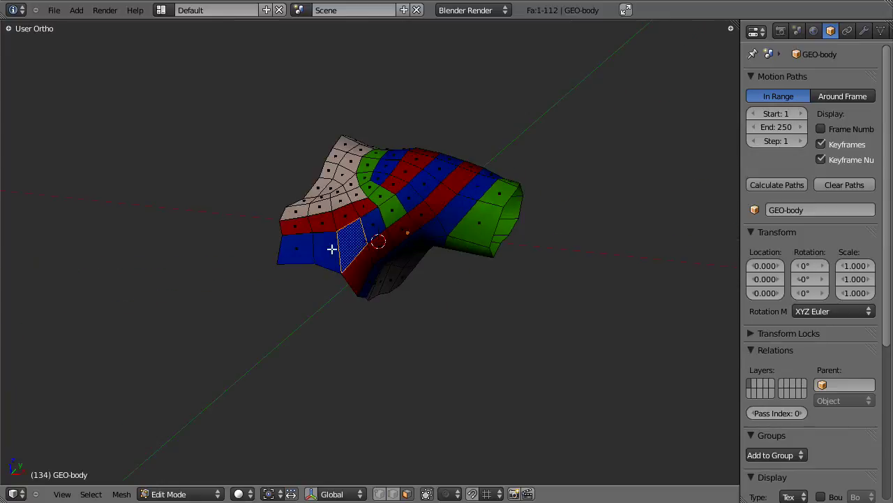
shift+right_click(475, 266)
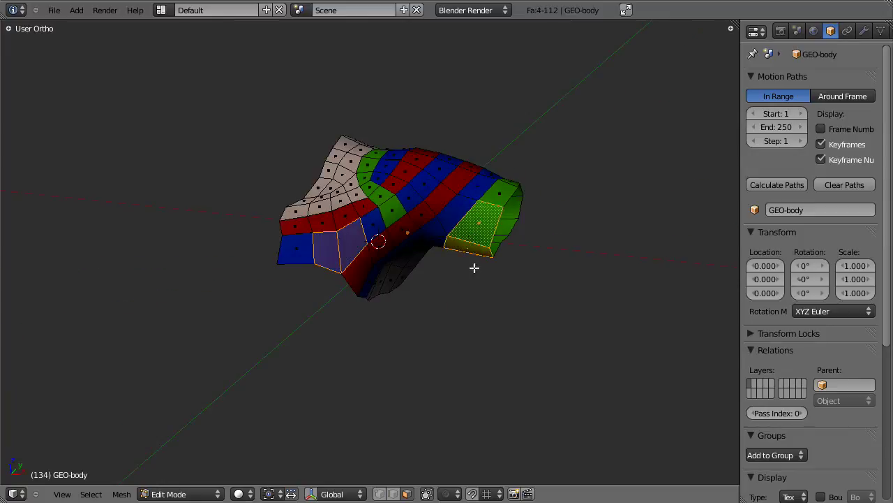
middle_drag(475, 268, 379, 203)
scroll(396, 278, up, 2)
key(a)
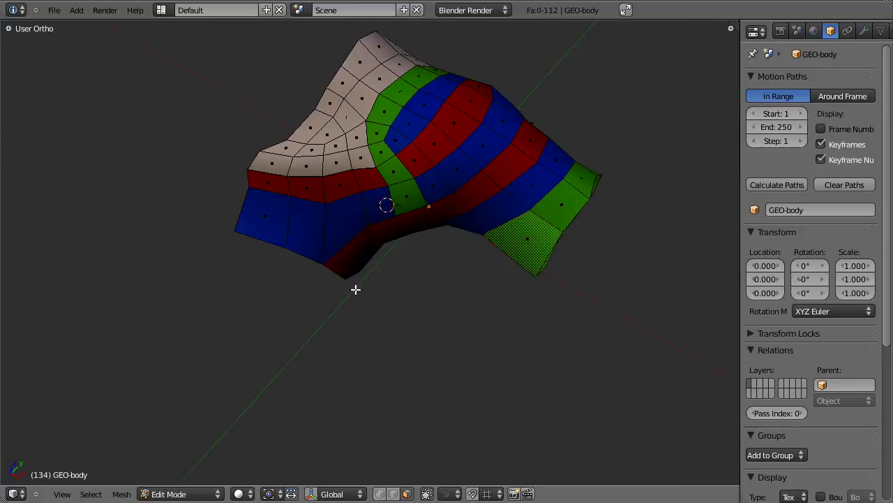
middle_drag(355, 291, 375, 267)
- Select two green faces on the tube, then deselect them
right_click(516, 246)
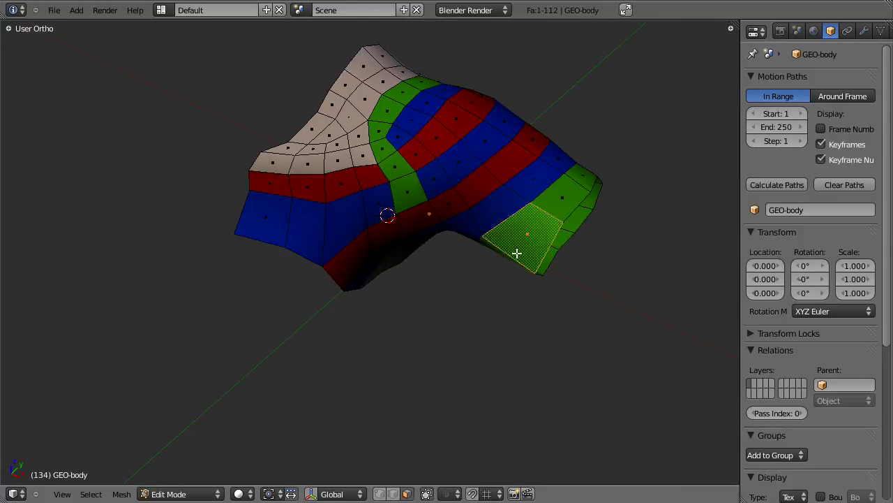
shift+right_click(497, 249)
middle_drag(497, 249, 495, 242)
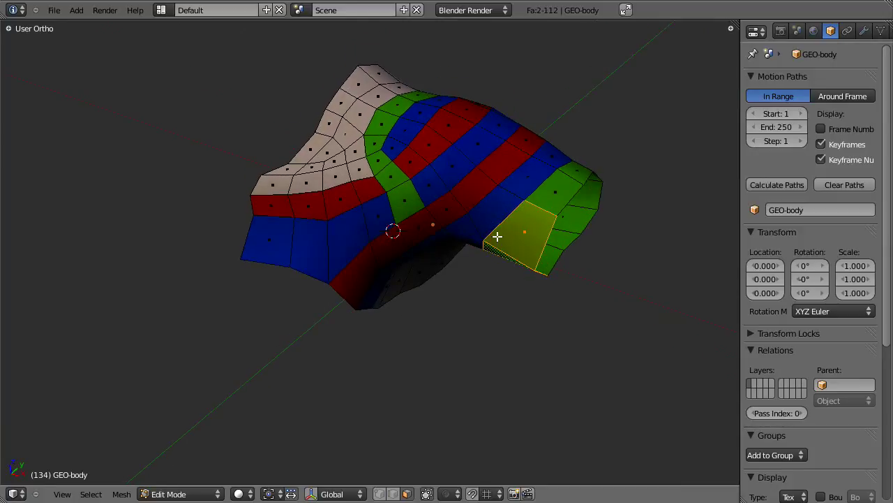
key(a)
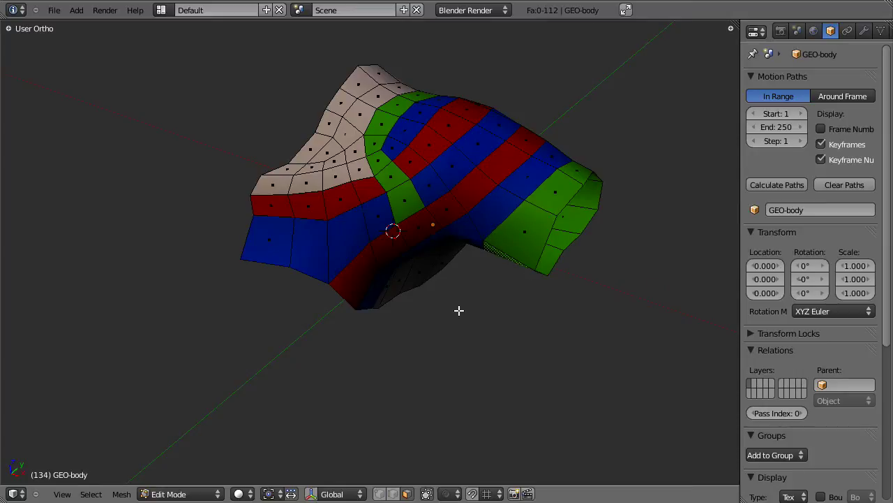
- Select a single face and start a move, cancelling so it snaps back
middle_drag(458, 309, 412, 309)
right_click(369, 231)
key(g)
key(Escape)
middle_drag(339, 293, 373, 243)
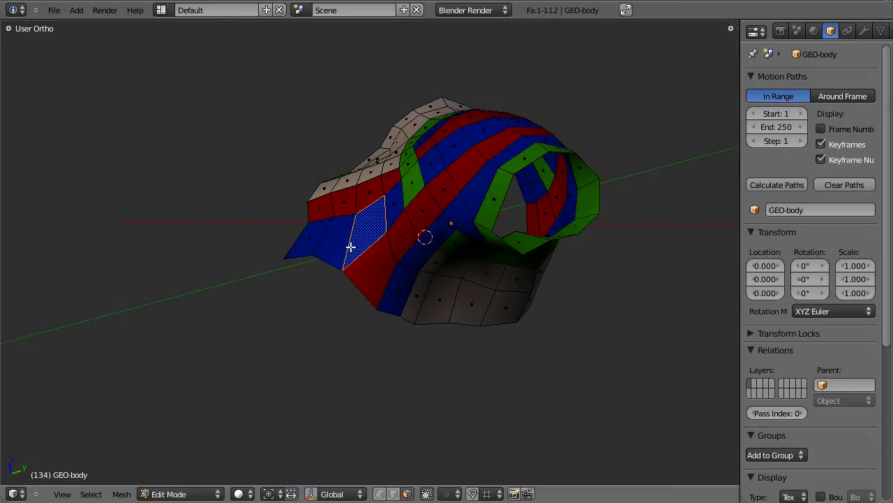
- Add the neighbouring blue face and the red face below, then deselect all three
shift+right_click(329, 237)
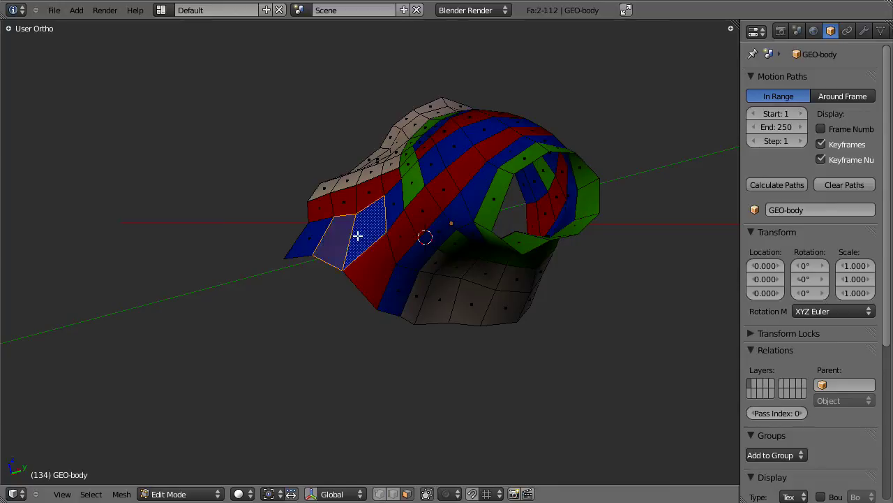
shift+right_click(367, 267)
middle_drag(364, 276, 475, 147)
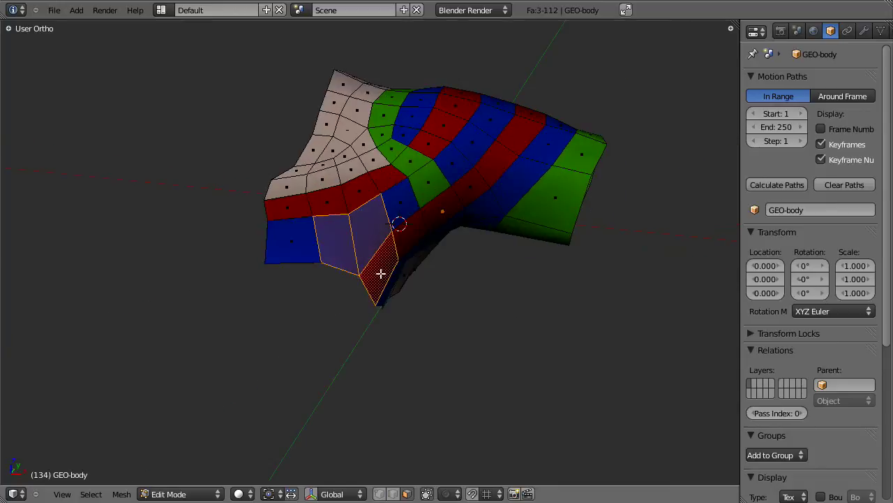
key(a)
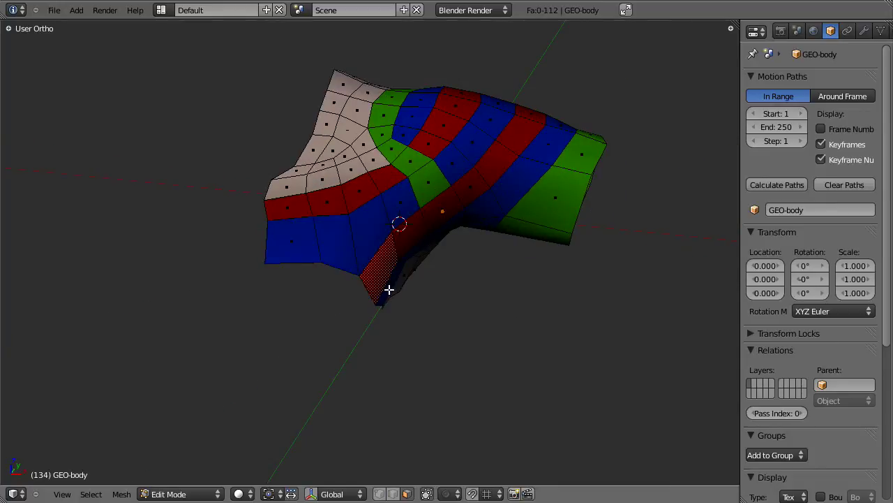
middle_drag(424, 361, 398, 235)
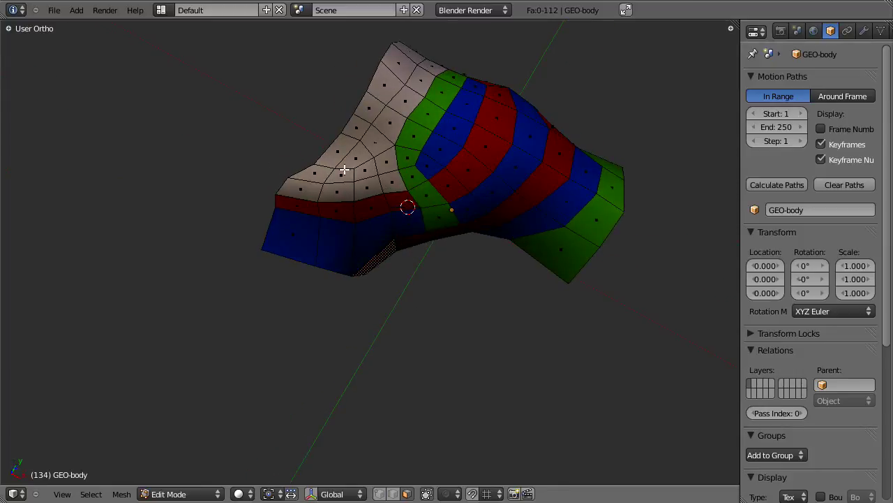
- Orbit to the mesh's other side and select a face near the bottom
middle_drag(344, 170, 424, 269)
middle_drag(491, 168, 355, 226)
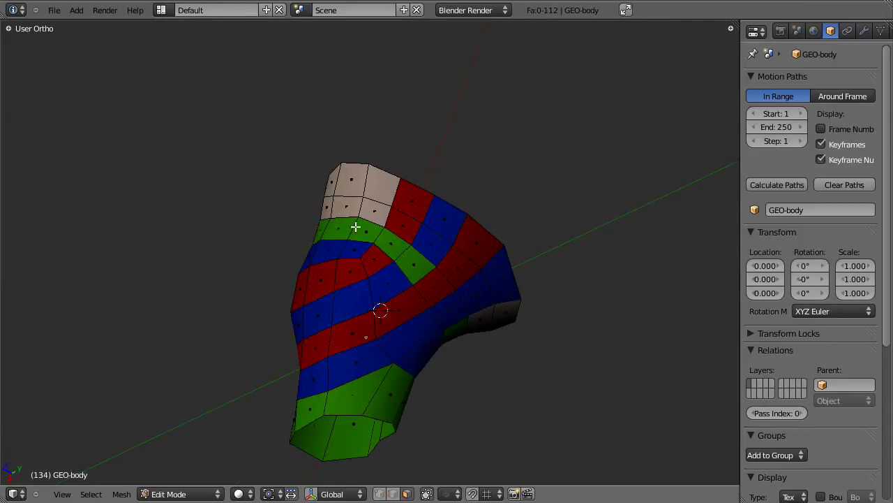
right_click(417, 329)
middle_drag(393, 345, 325, 372)
- Switch to Vertex select mode, test-grab a vertex without moving it, and orbit to the green end
key(ctrl+Tab)
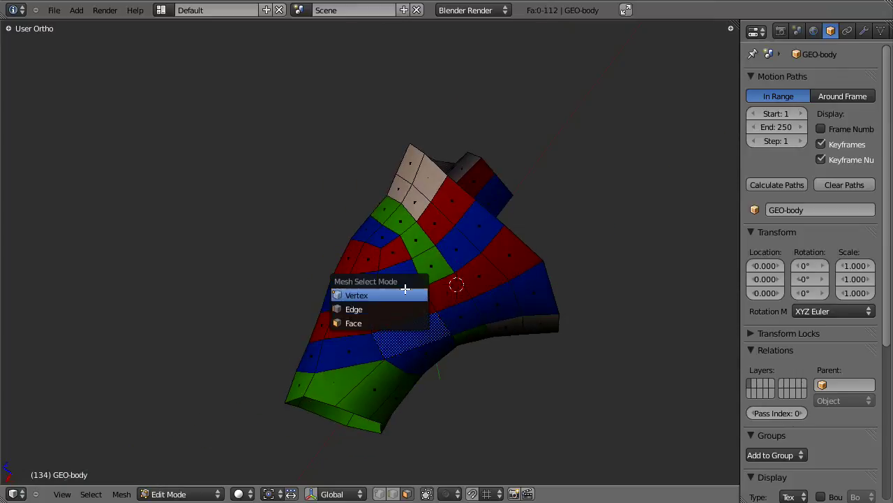
click(374, 293)
right_click(379, 332)
key(g)
click(381, 334)
middle_drag(383, 337, 498, 125)
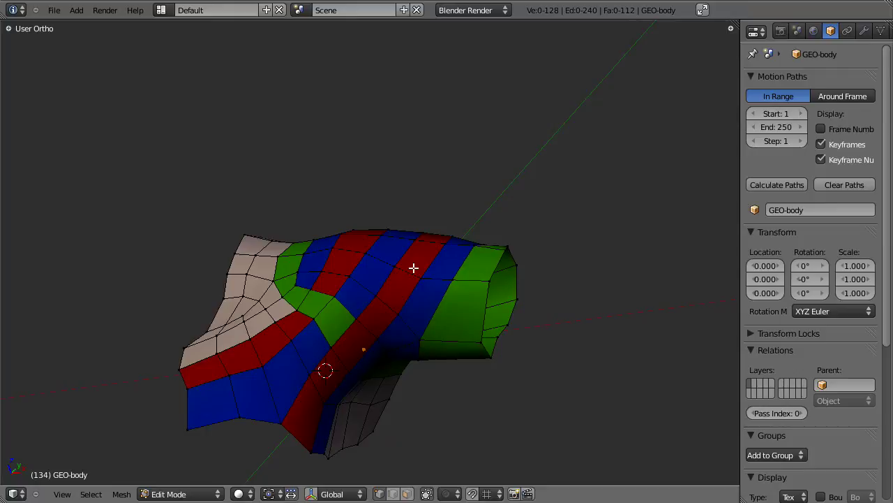
middle_drag(426, 286, 456, 277)
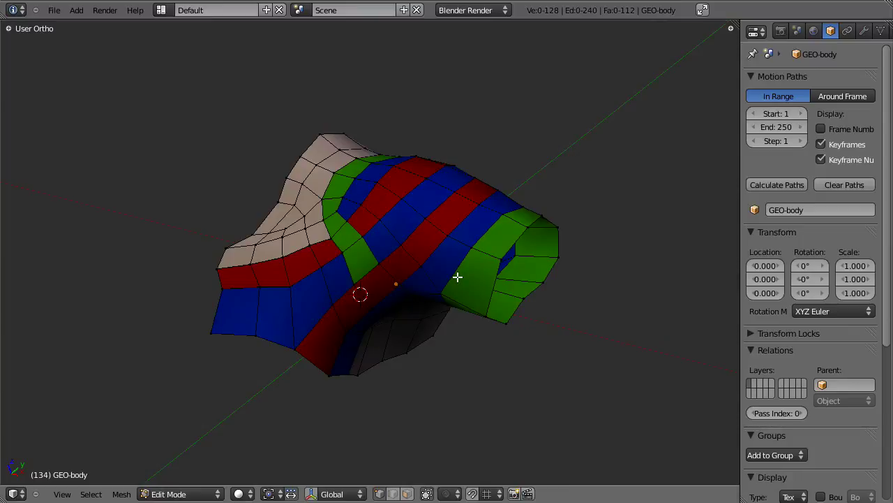